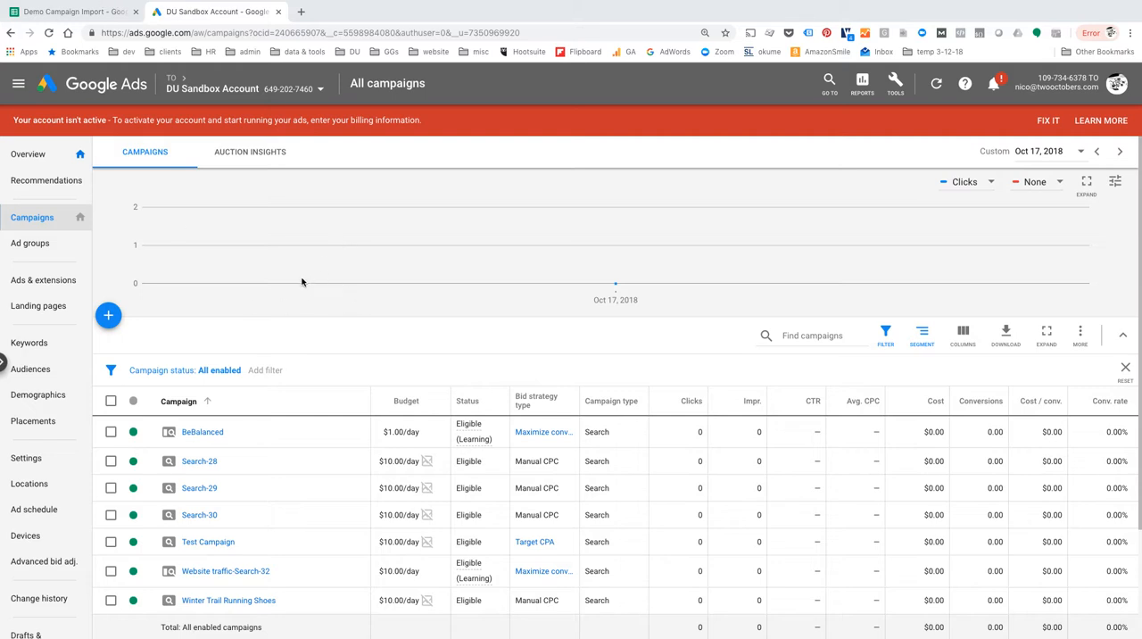
Open Test Campaign from the list of campaigns.
{"action": "left_click", "coordinate": [211, 543]}
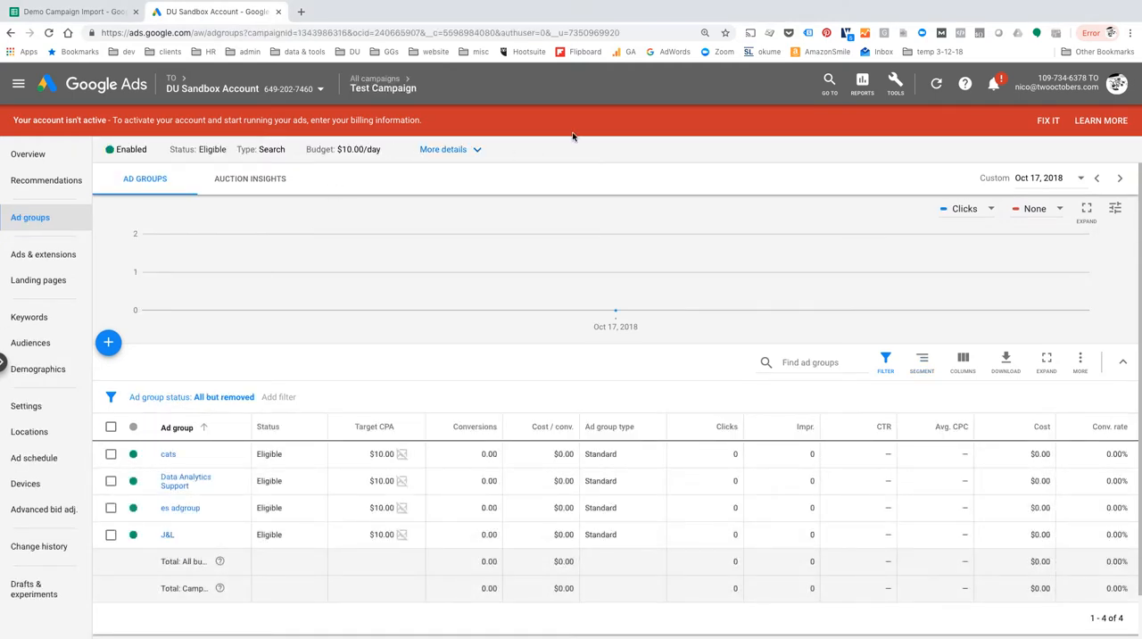
Switch to the Demo Campaign Import spreadsheet in Google Sheets and review its Ad Groups and Ads sheets.
{"action": "left_click", "coordinate": [72, 12]}
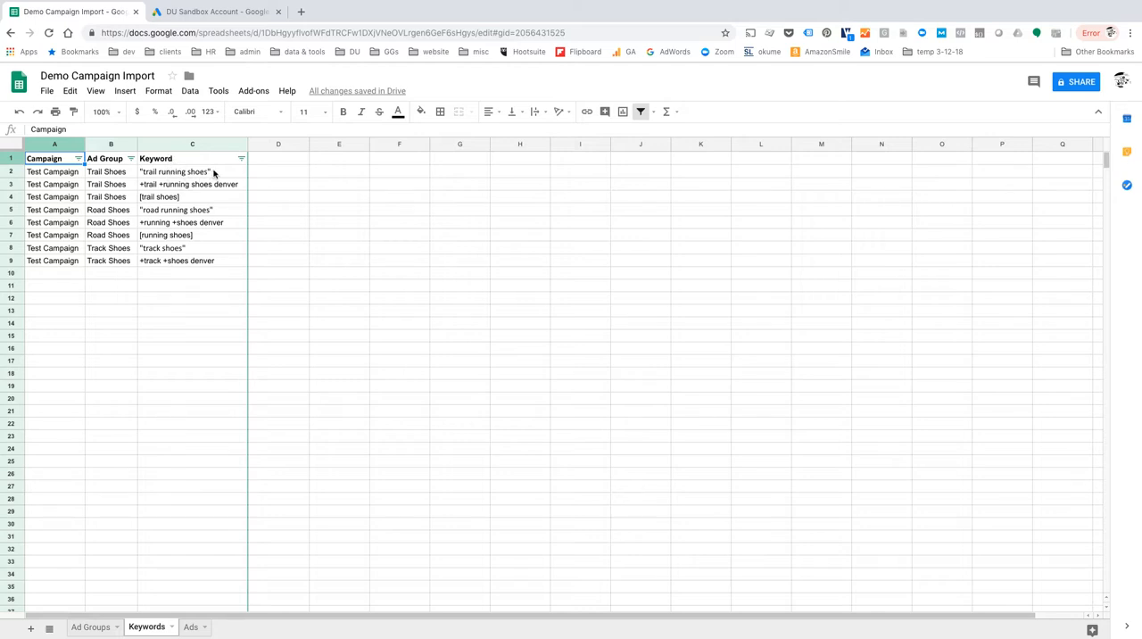
{"action": "left_click", "coordinate": [91, 628]}
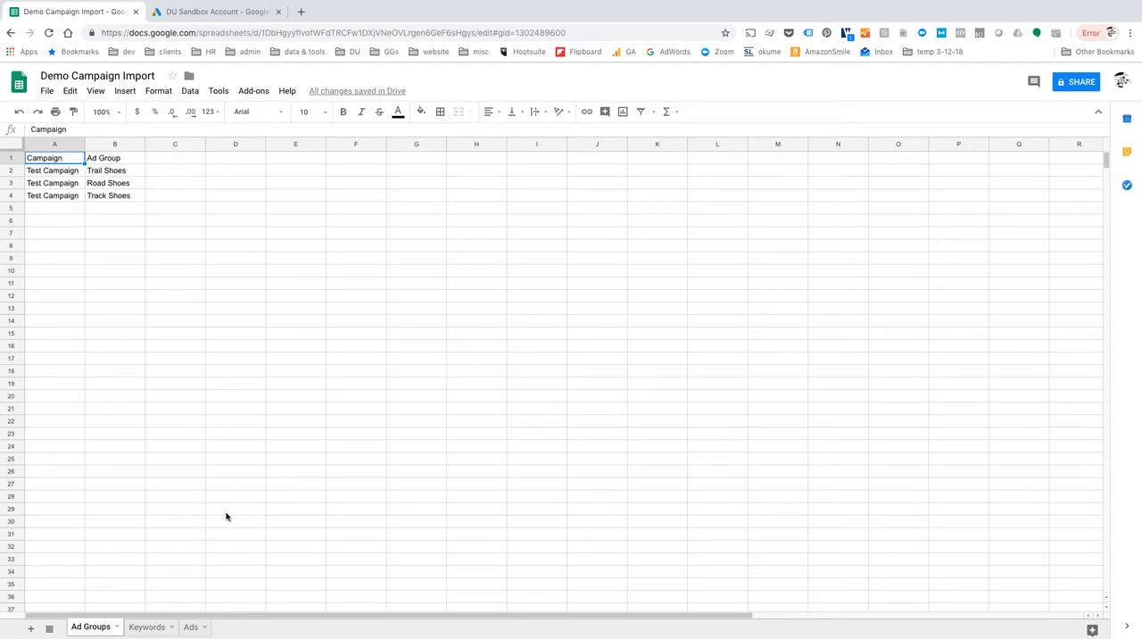
{"action": "left_click", "coordinate": [190, 627]}
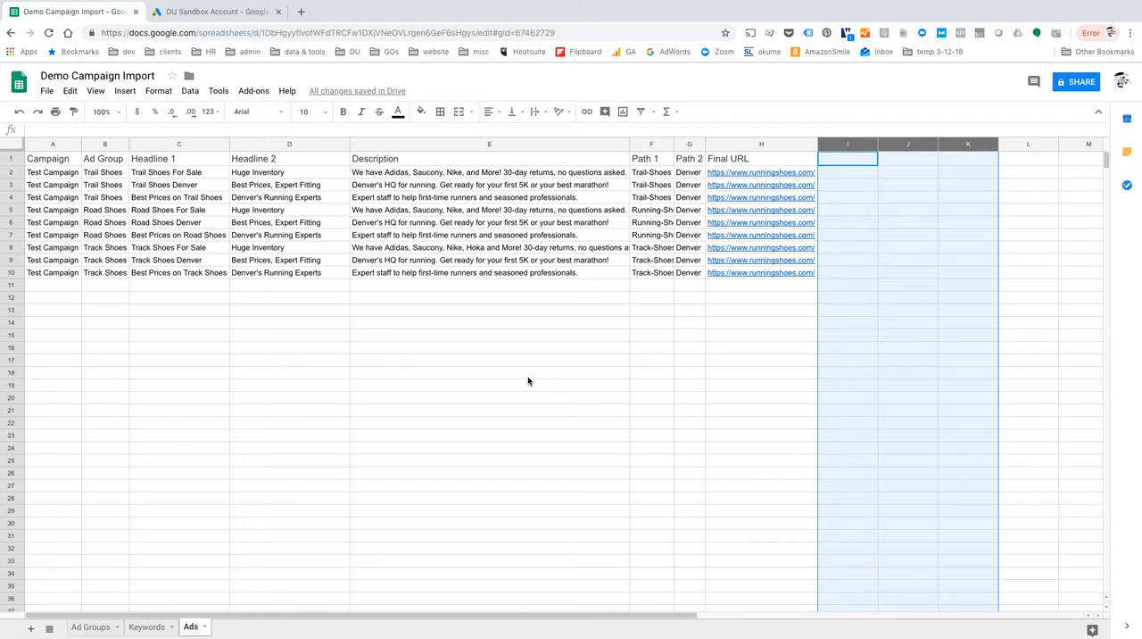
{"action": "left_click", "coordinate": [522, 378]}
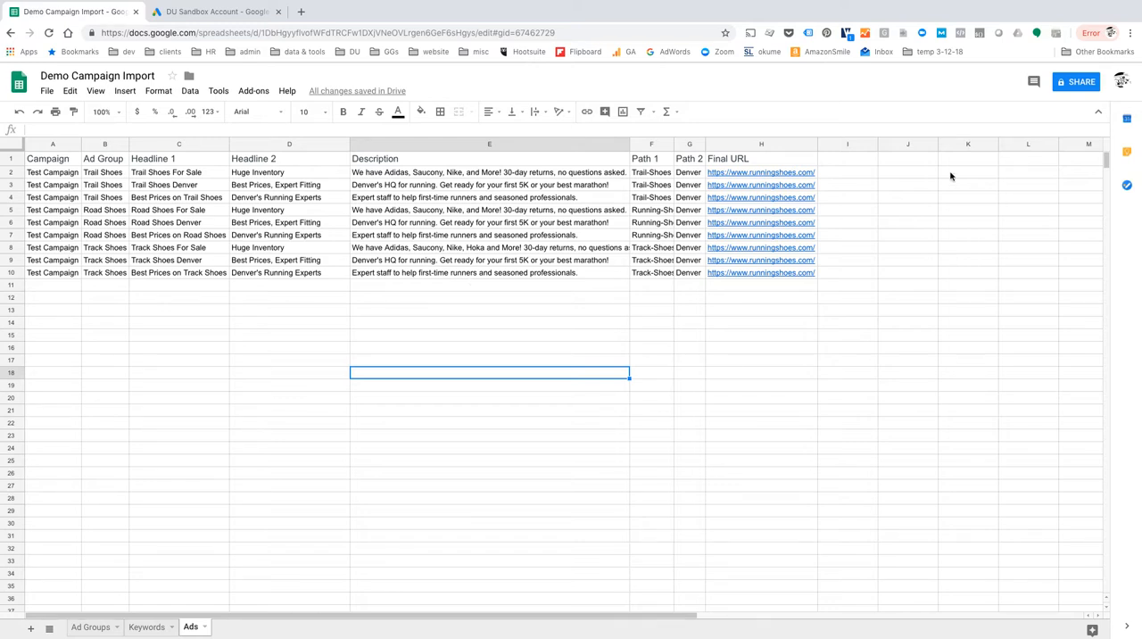
Count the characters of both headlines and the description for every ad by entering =LEN(C2) in I2 and filling it across I2:K10.
{"action": "left_click", "coordinate": [828, 177]}
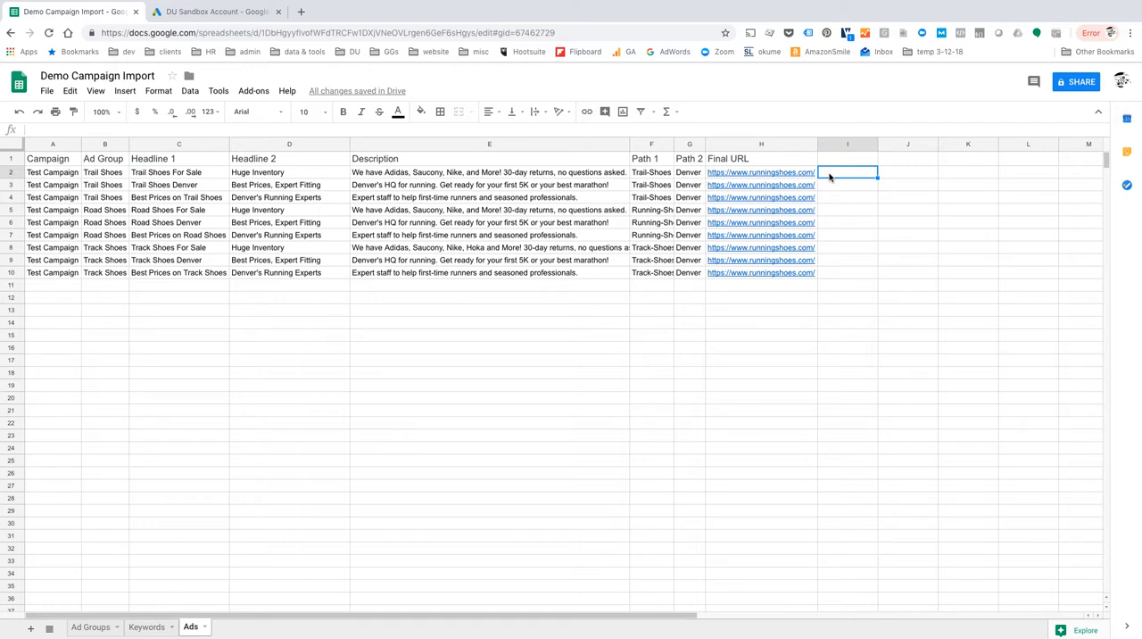
{"action": "type", "text": "=LEN("}
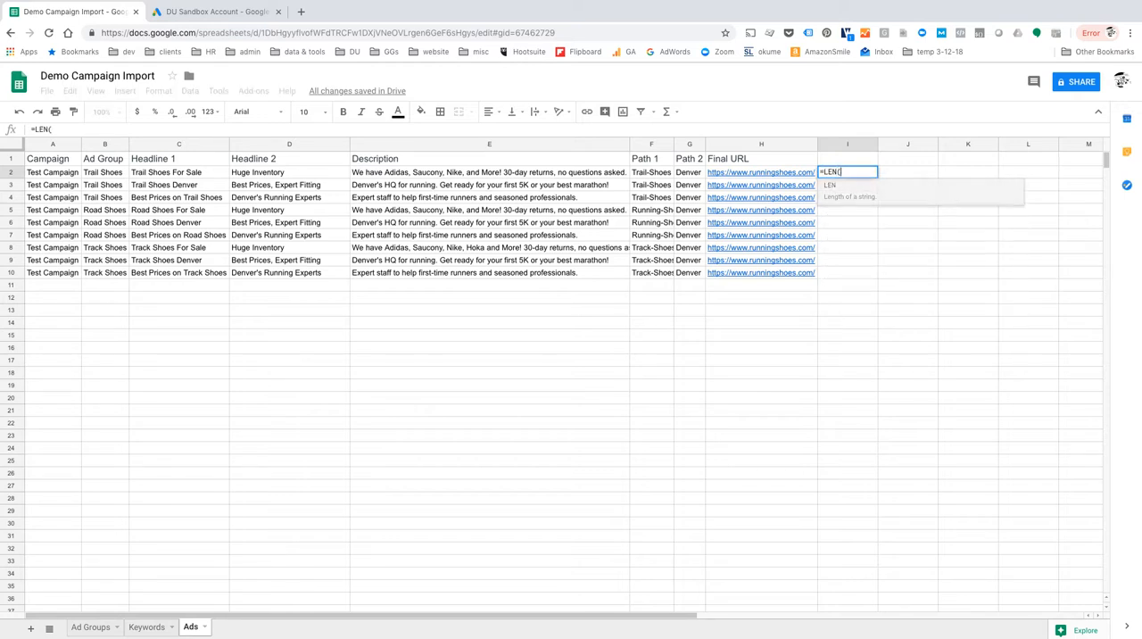
{"action": "left_click", "coordinate": [166, 173]}
{"action": "type", "text": ")"}
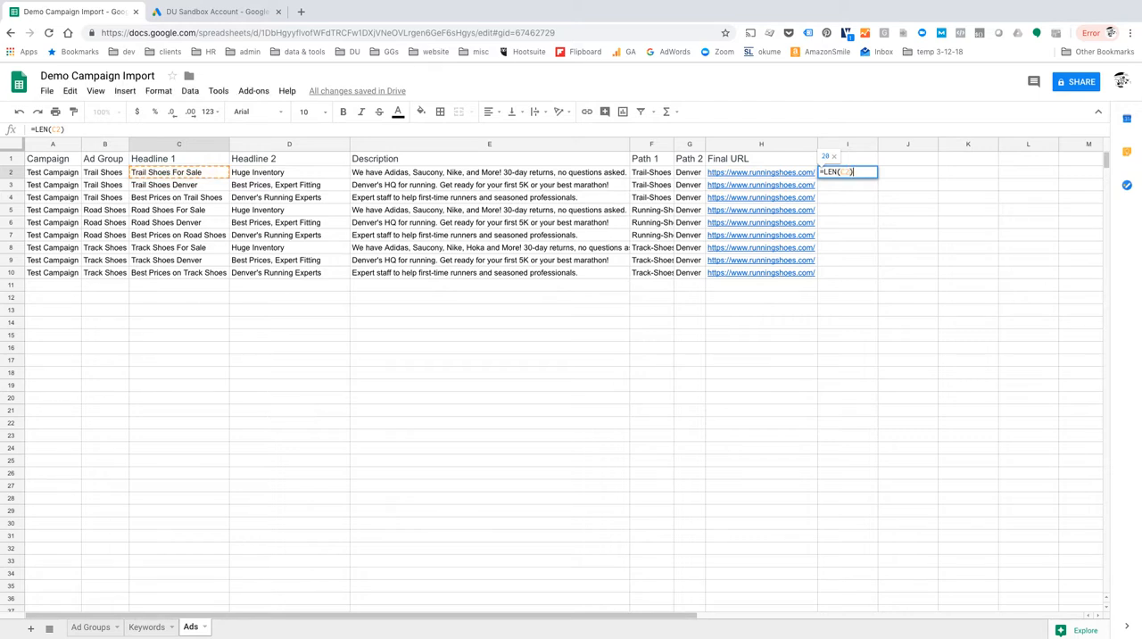
{"action": "key", "text": "Return"}
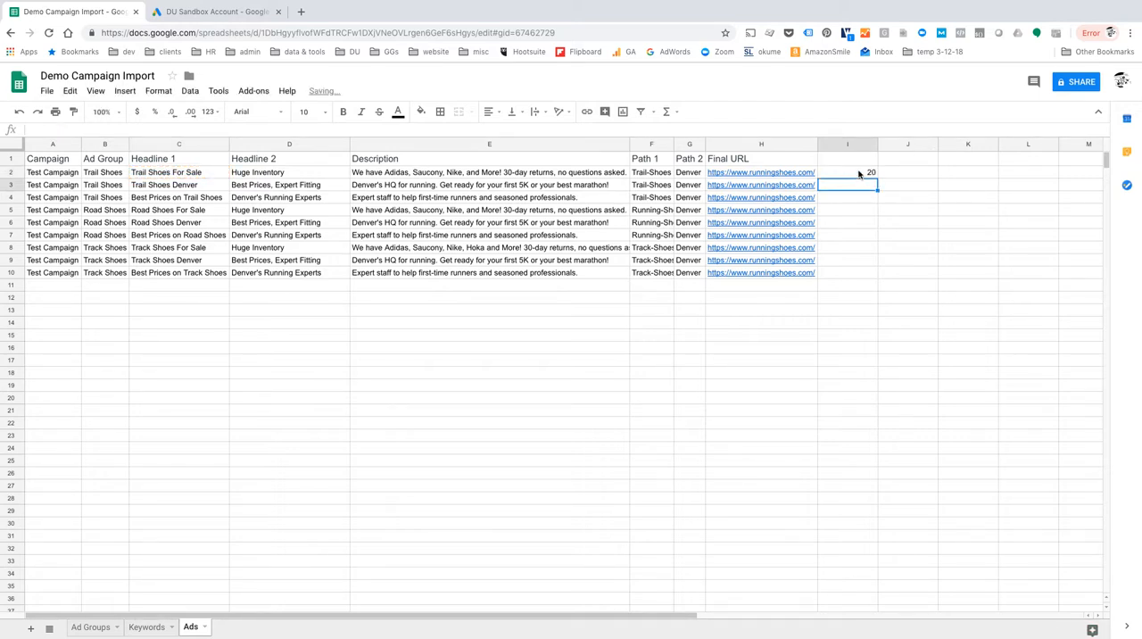
{"action": "left_click", "coordinate": [865, 176]}
{"action": "left_click_drag", "start_coordinate": [876, 177], "coordinate": [990, 274]}
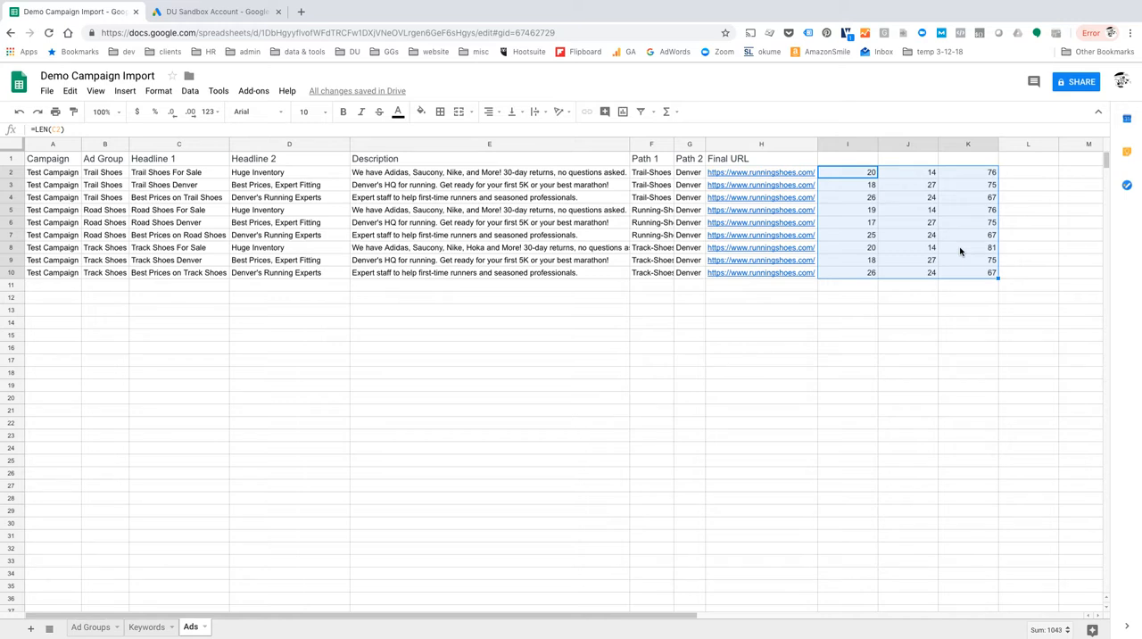
Delete the character-count columns I through K from the Ads sheet.
{"action": "left_click_drag", "start_coordinate": [829, 144], "coordinate": [980, 141]}
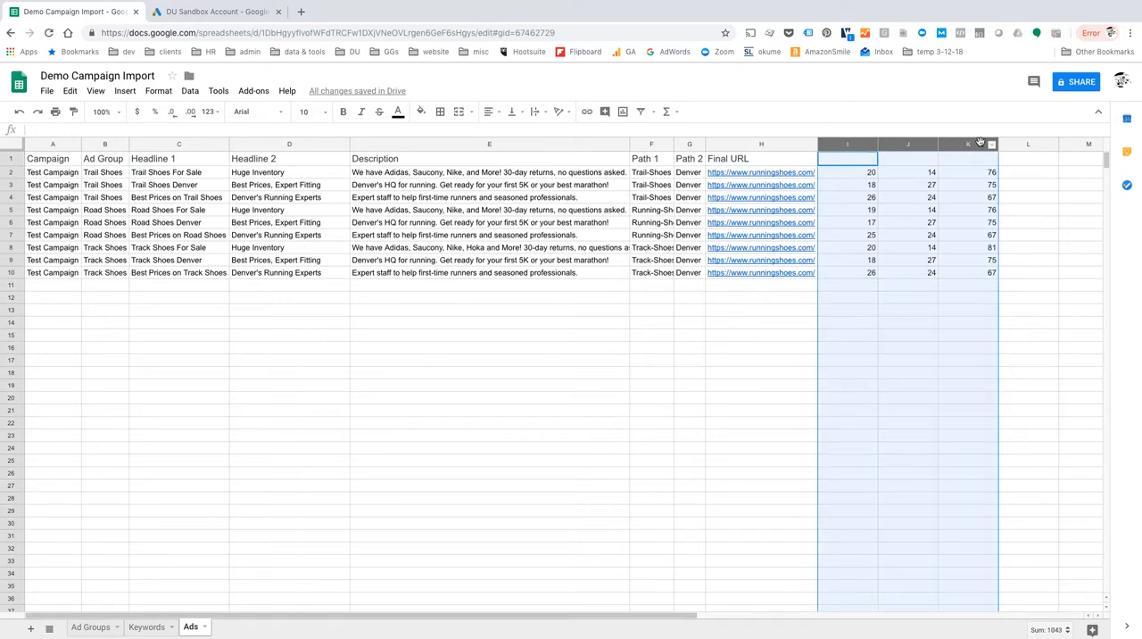
{"action": "right_click", "coordinate": [967, 147]}
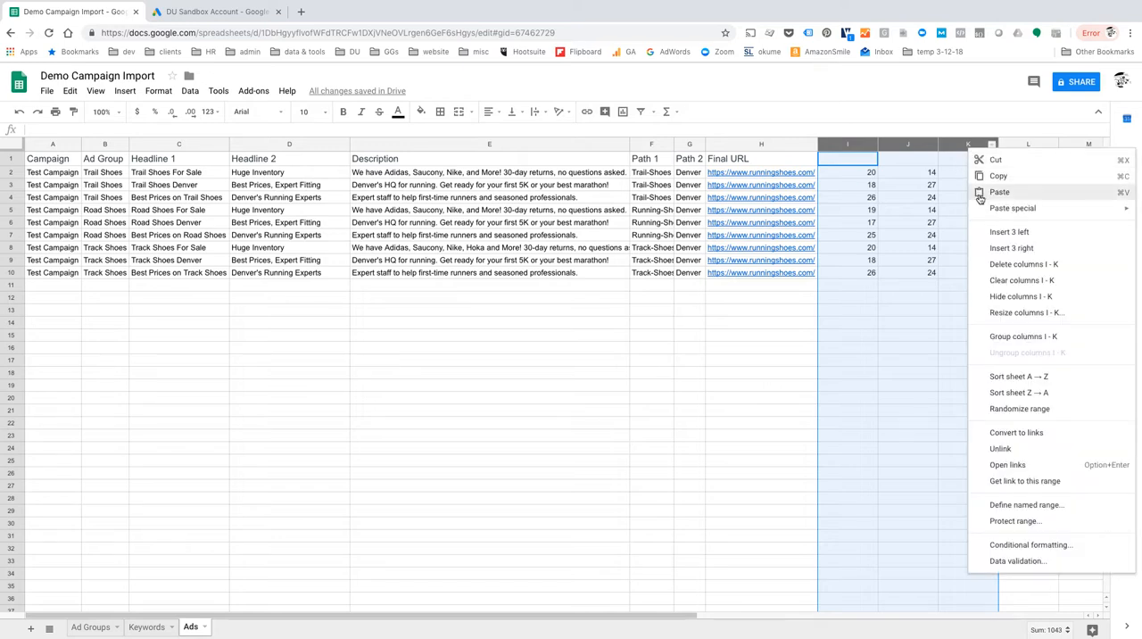
{"action": "left_click", "coordinate": [1020, 265]}
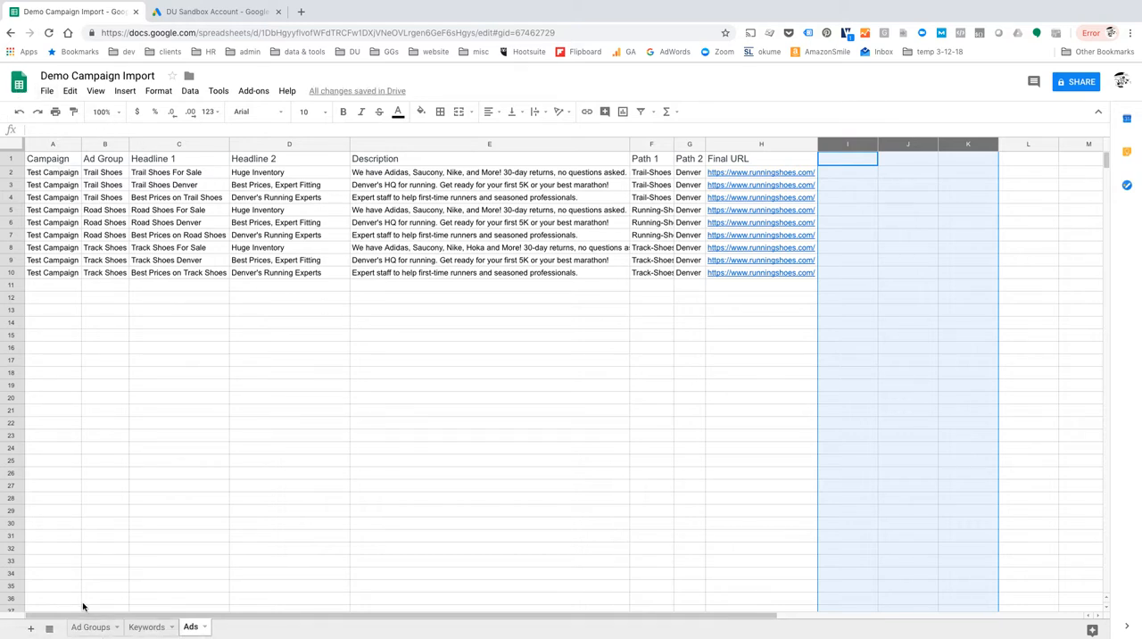
Download the Ad Groups sheet as a comma-separated values (.csv) file.
{"action": "left_click", "coordinate": [93, 629]}
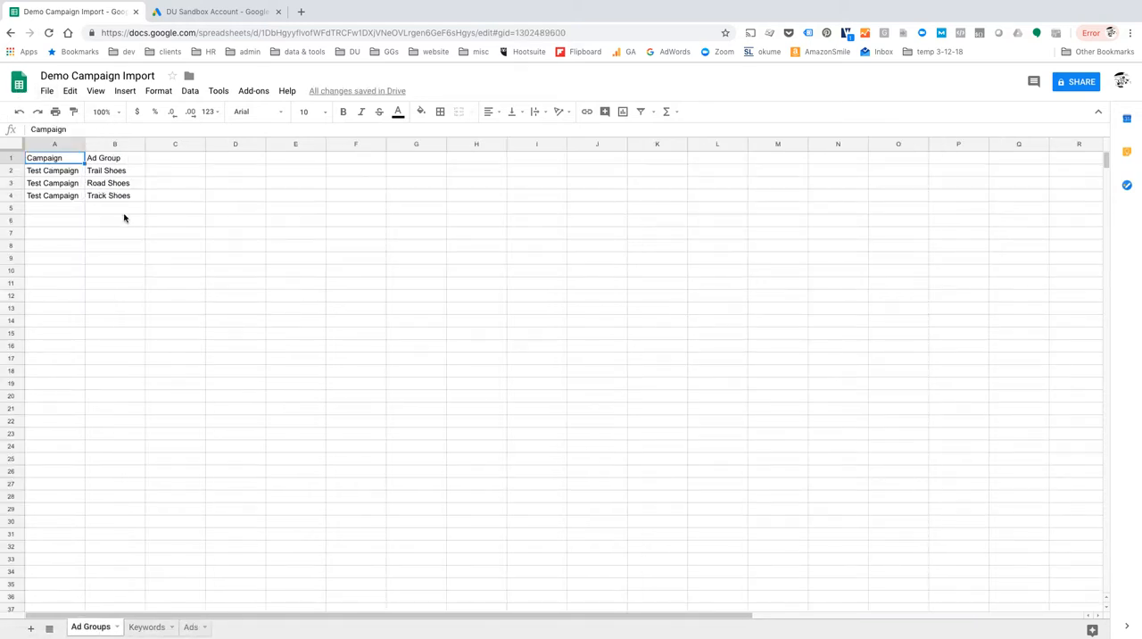
{"action": "left_click", "coordinate": [44, 93]}
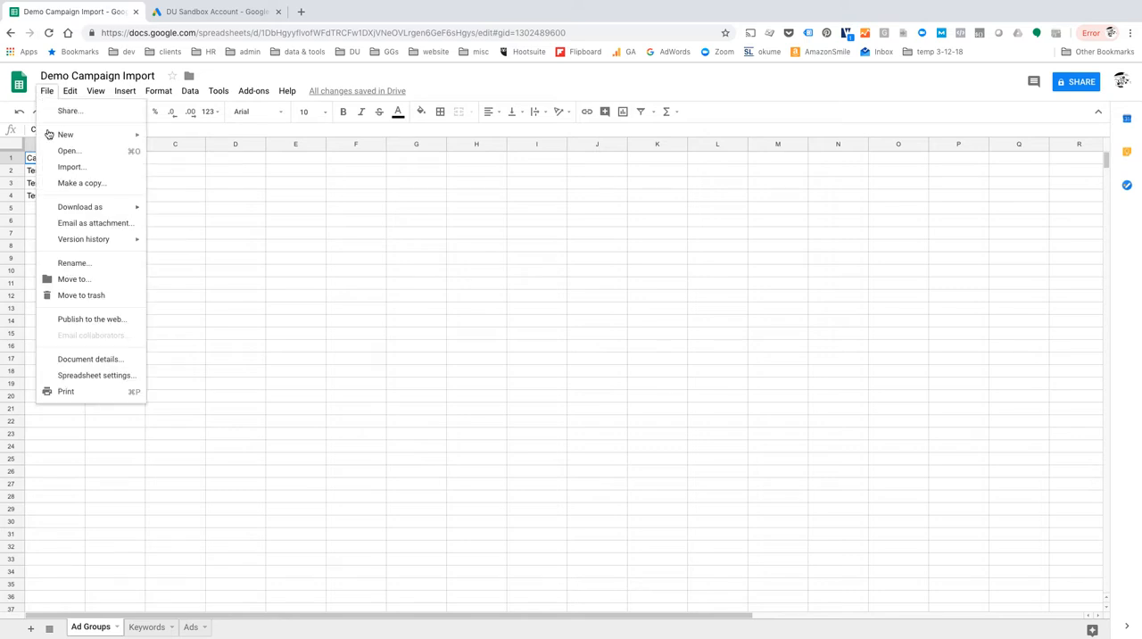
{"action": "mouse_move", "coordinate": [90, 213]}
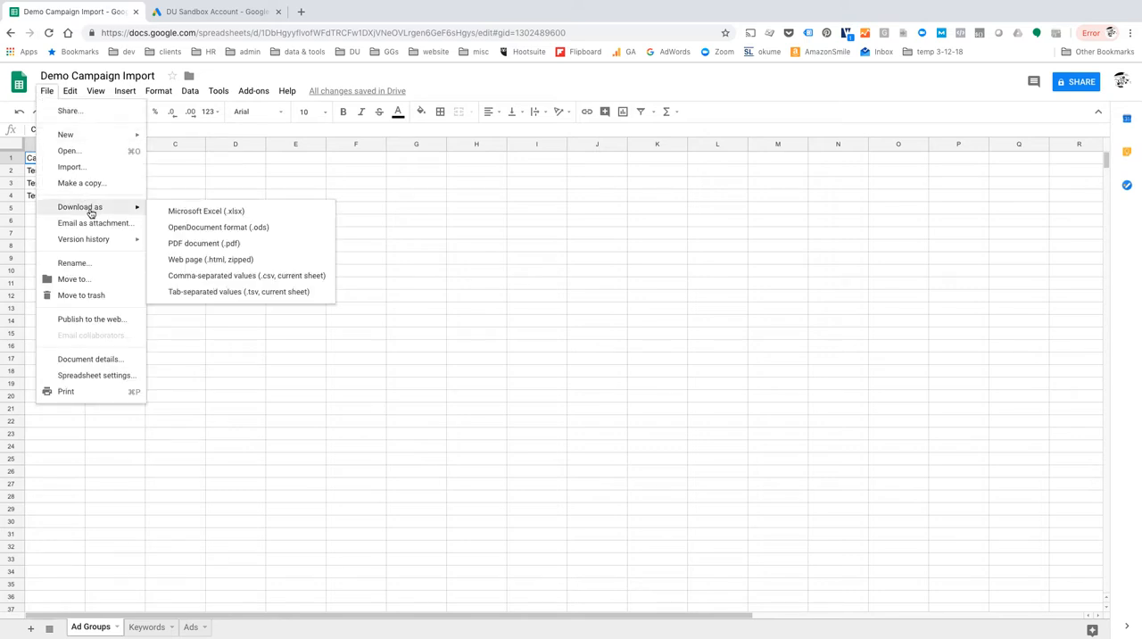
{"action": "left_click", "coordinate": [227, 279]}
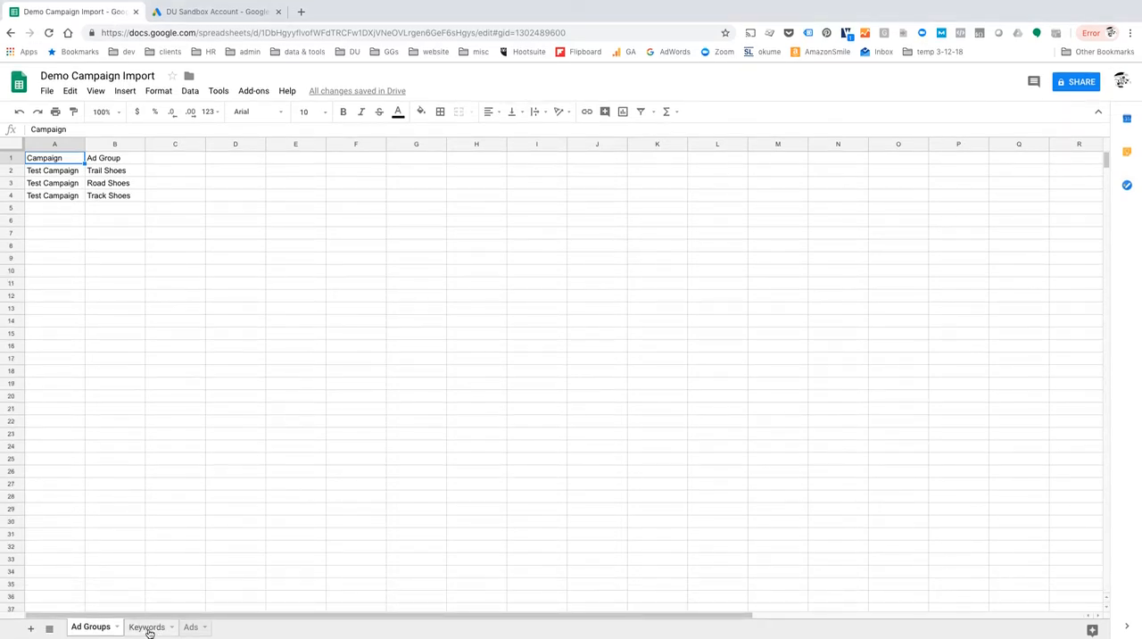
Download the Keywords sheet as a comma-separated values (.csv) file.
{"action": "left_click", "coordinate": [148, 628]}
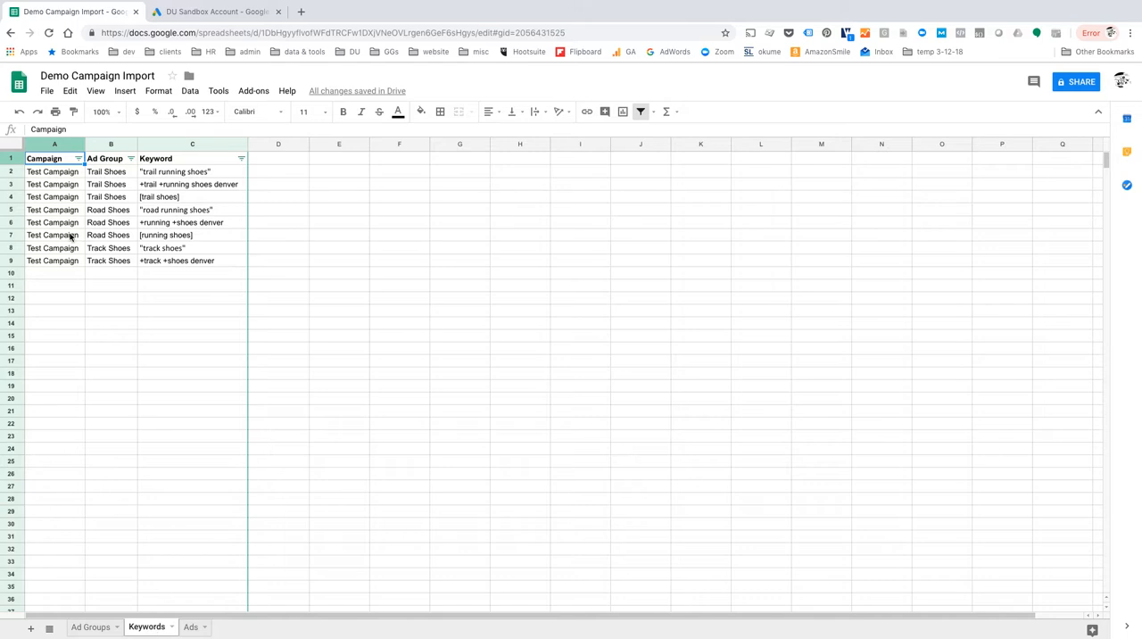
{"action": "left_click", "coordinate": [46, 91]}
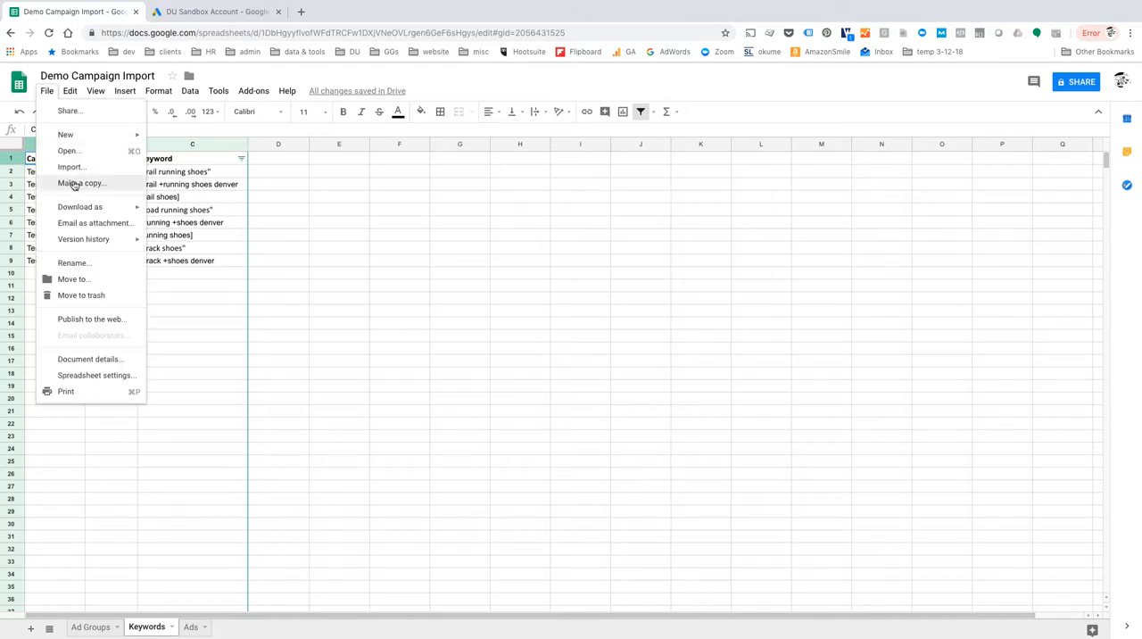
{"action": "mouse_move", "coordinate": [89, 210]}
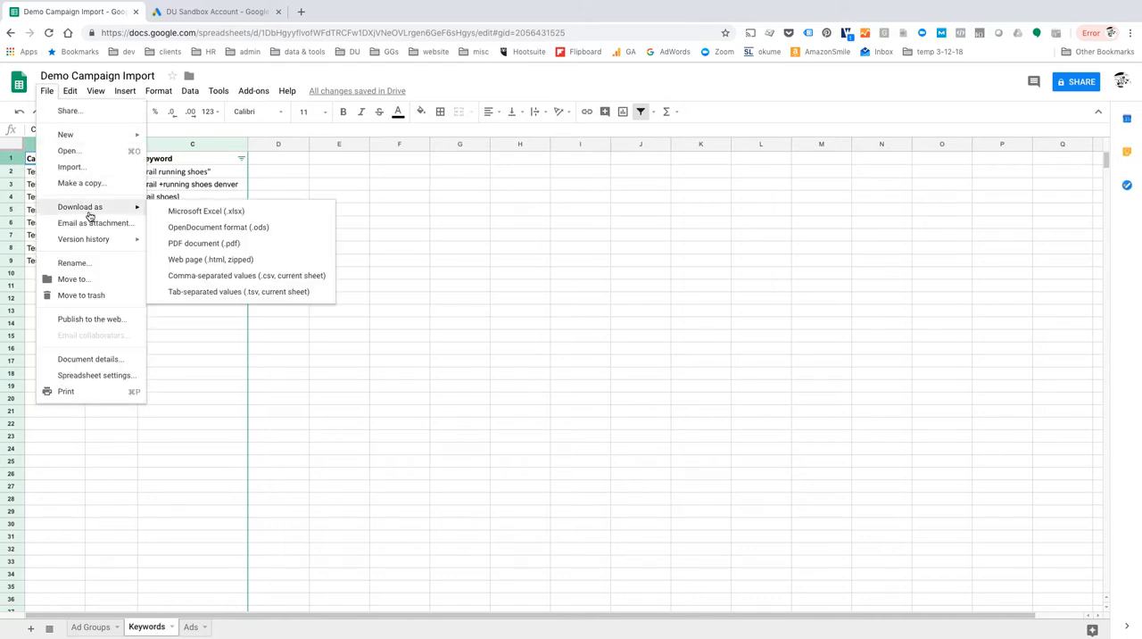
{"action": "left_click", "coordinate": [214, 276]}
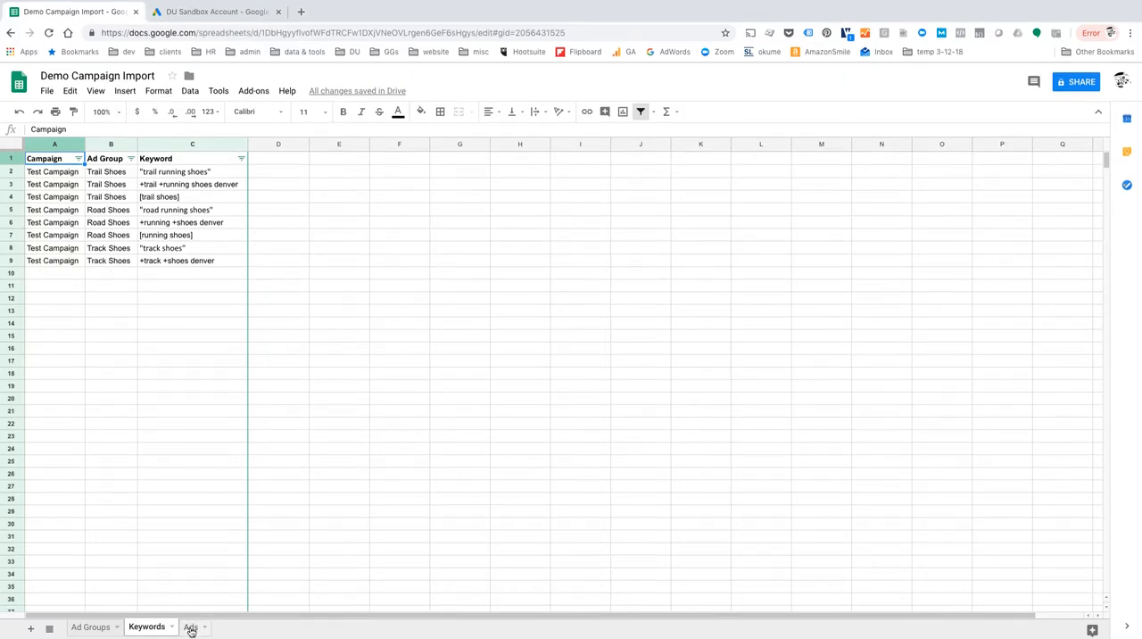
Download the Ads sheet as a comma-separated values (.csv) file.
{"action": "left_click", "coordinate": [190, 628]}
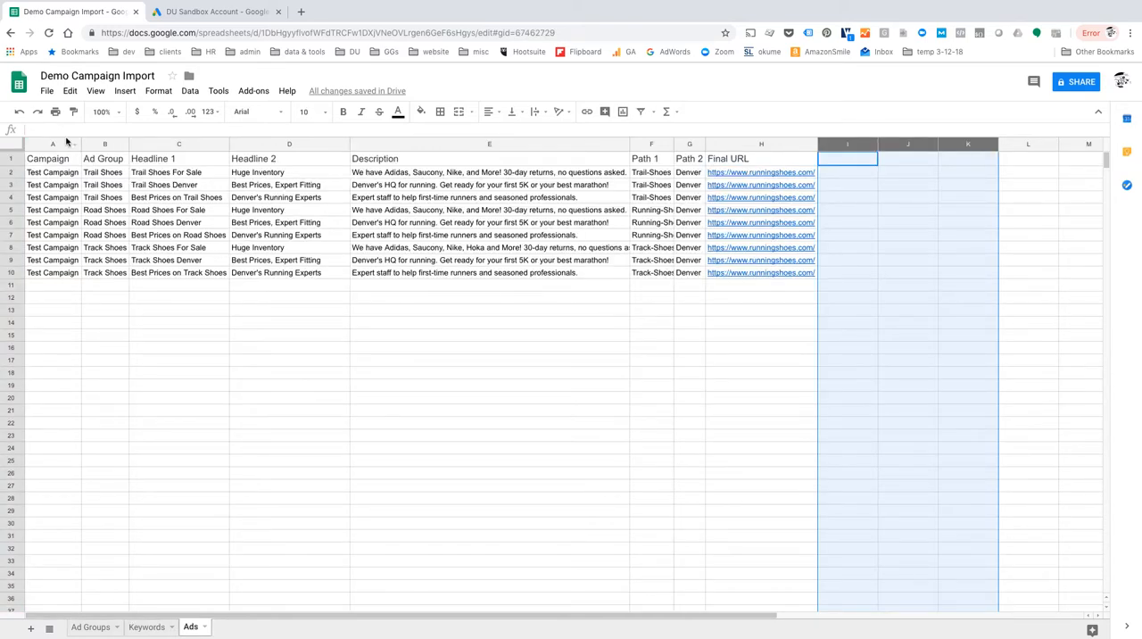
{"action": "left_click", "coordinate": [46, 90]}
{"action": "mouse_move", "coordinate": [79, 210]}
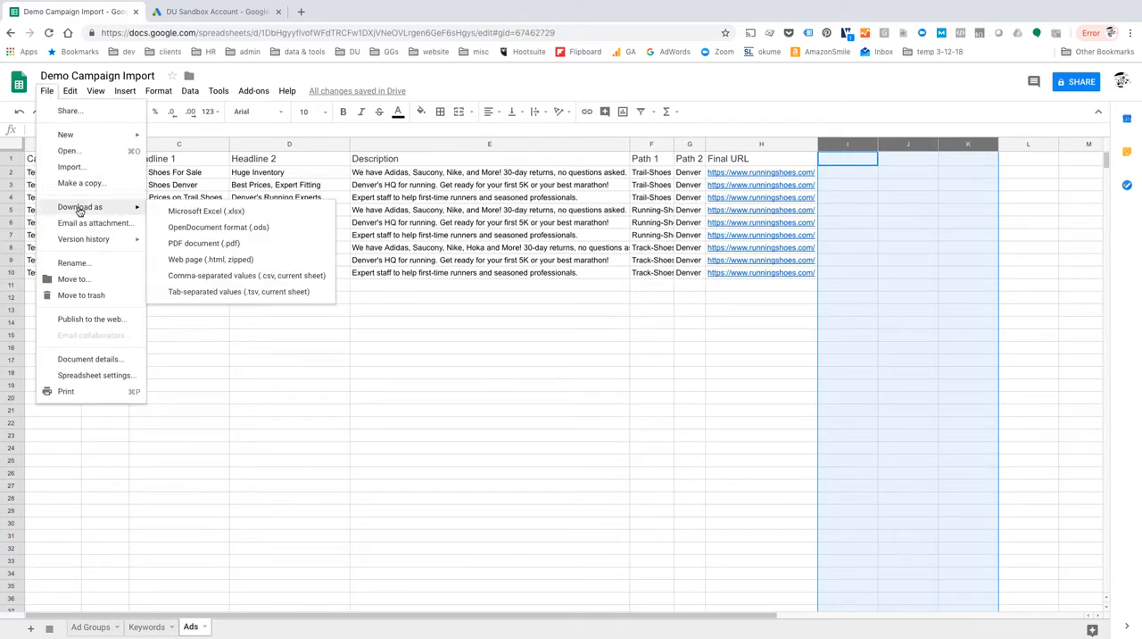
{"action": "left_click", "coordinate": [238, 276]}
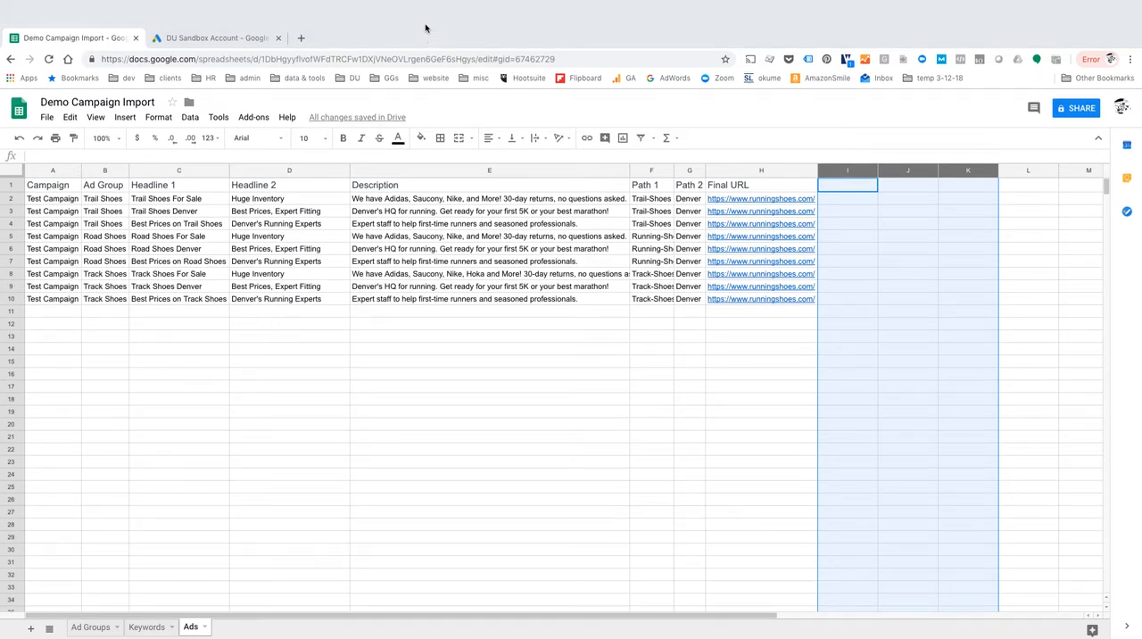
Switch to Google Ads and start a spreadsheet upload for Test Campaign's ad groups, with Upload a file as the source.
{"action": "left_click", "coordinate": [216, 12]}
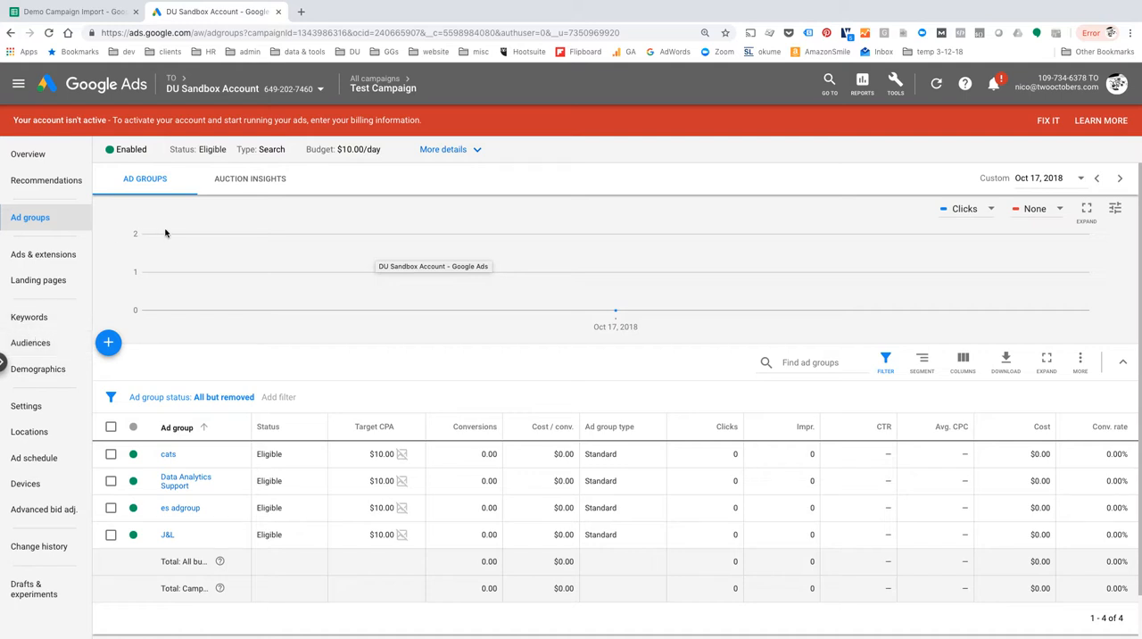
{"action": "left_click", "coordinate": [1080, 361]}
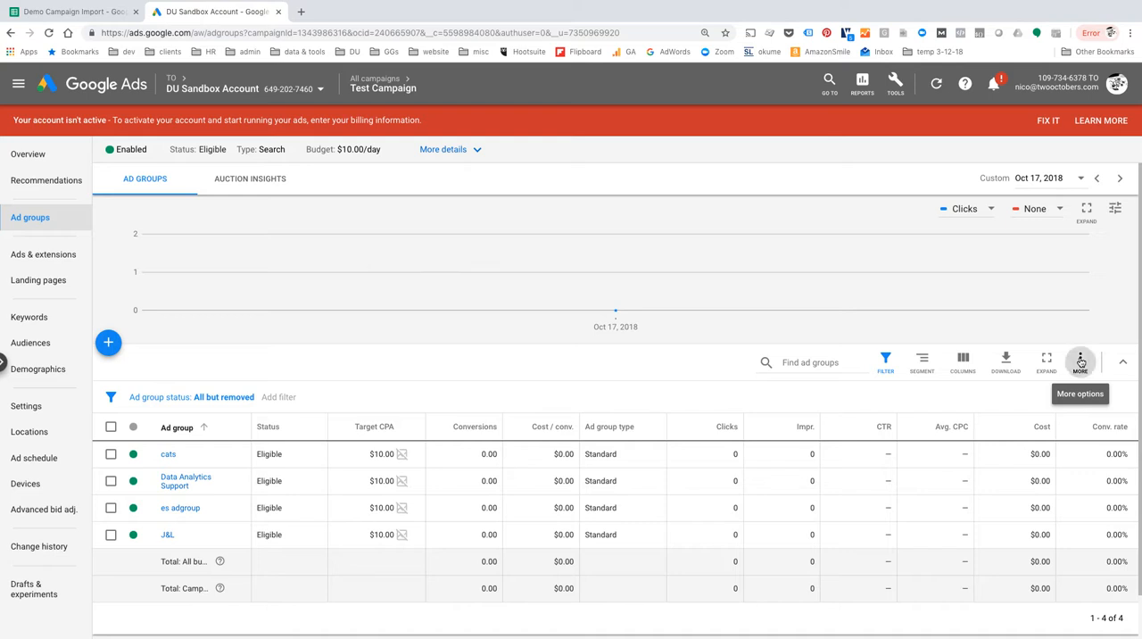
{"action": "left_click", "coordinate": [990, 484]}
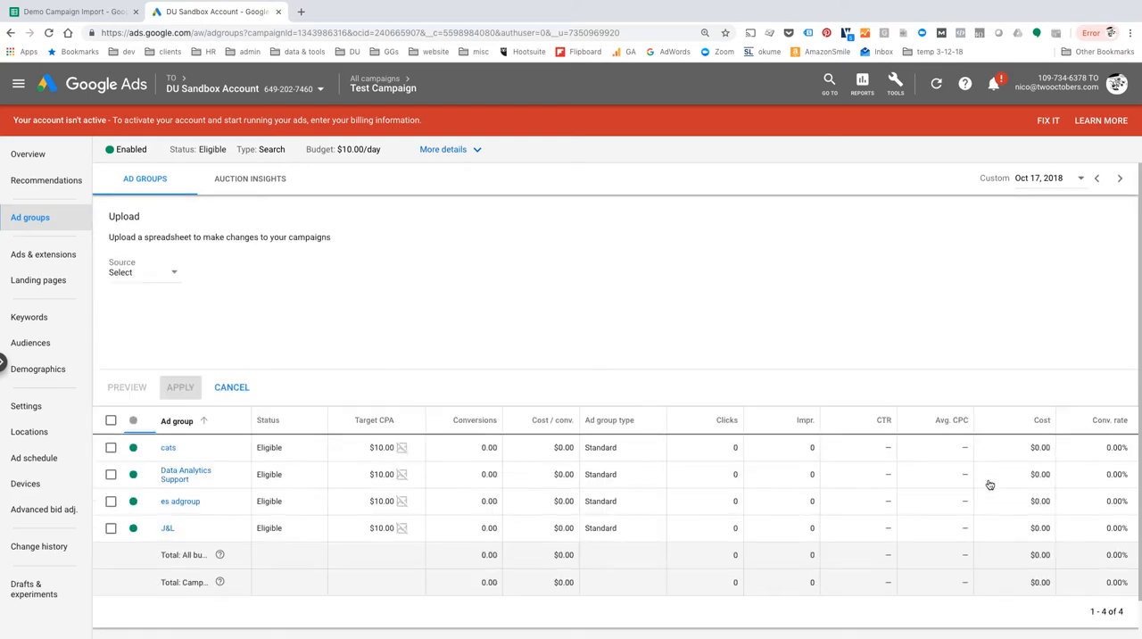
{"action": "left_click", "coordinate": [173, 275]}
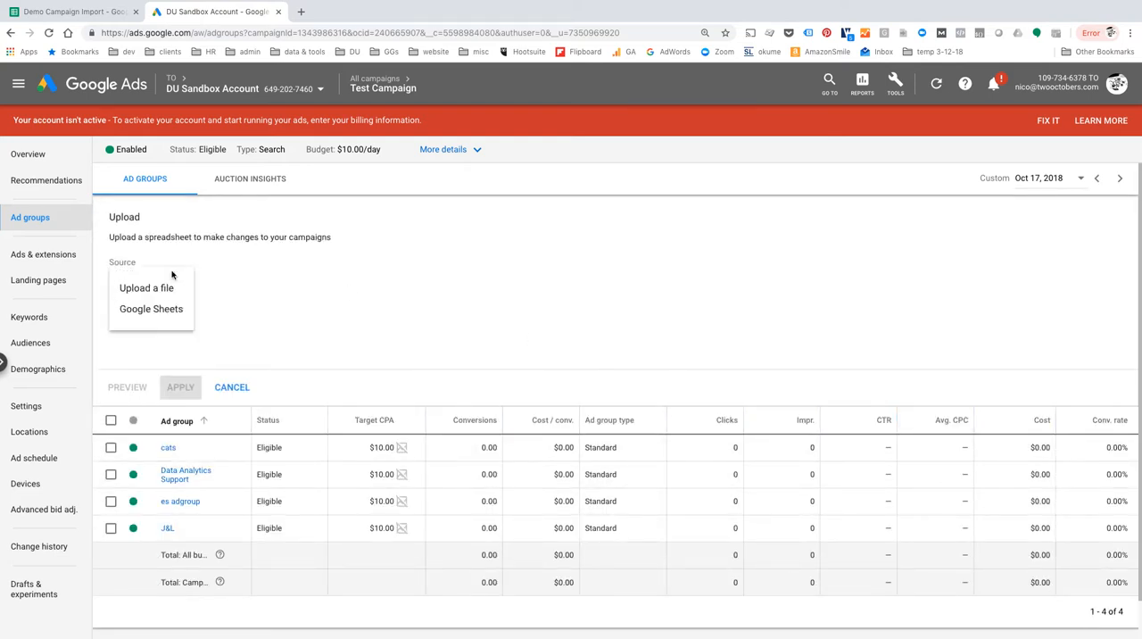
{"action": "left_click", "coordinate": [147, 288]}
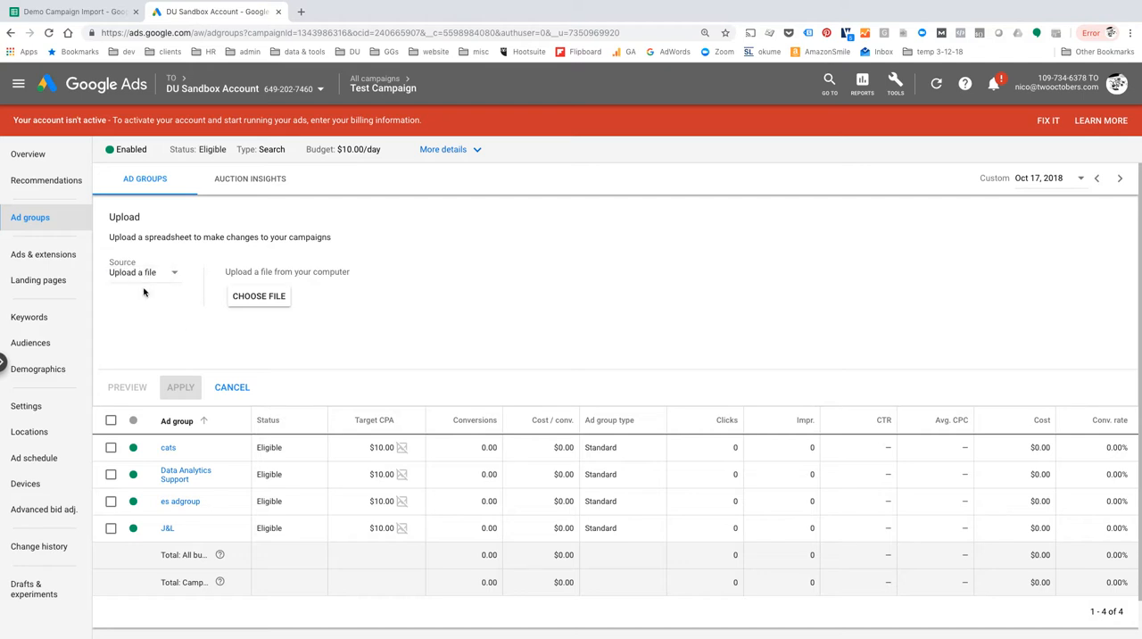
Select Demo Campaign Import - Ad Groups (1).csv from Downloads as the upload file and apply its changes to the campaign.
{"action": "left_click", "coordinate": [267, 299]}
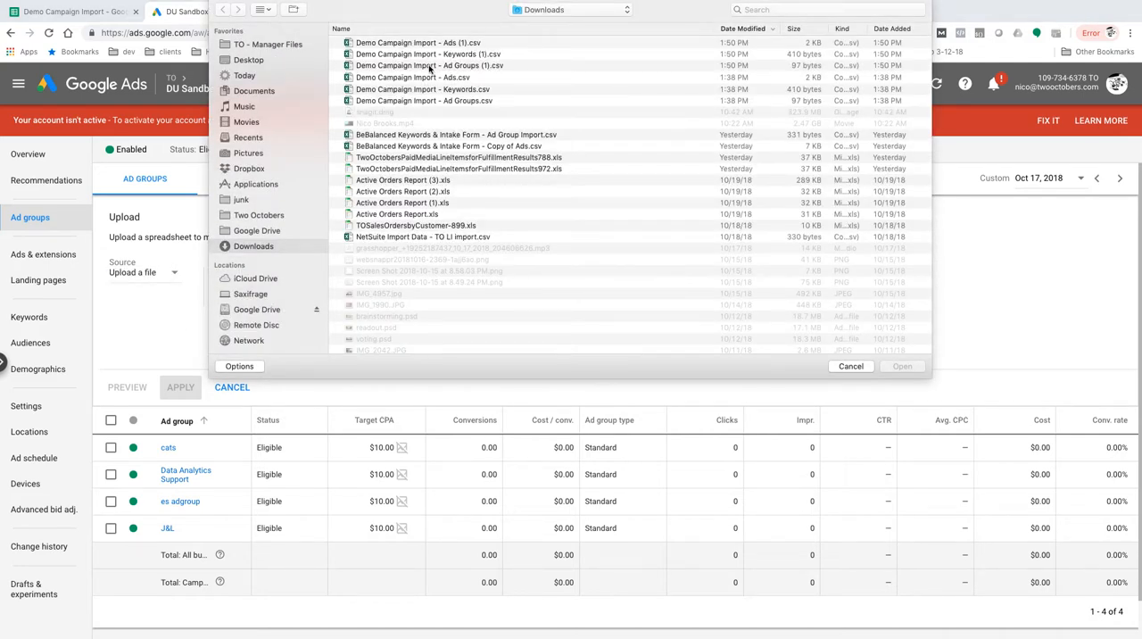
{"action": "left_click", "coordinate": [428, 67]}
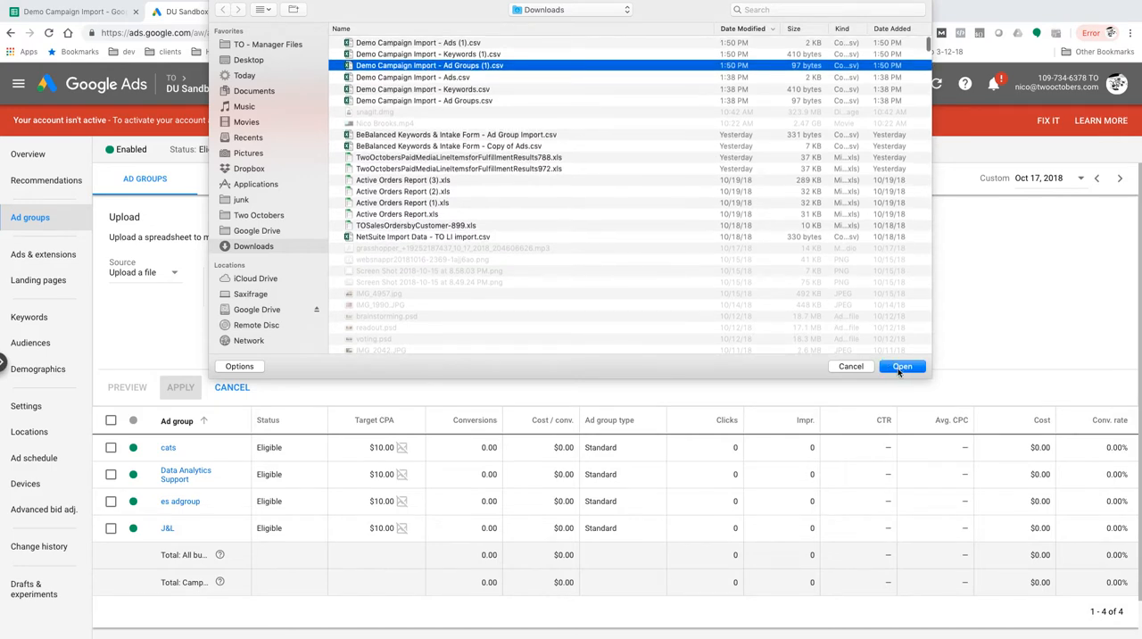
{"action": "left_click", "coordinate": [901, 366]}
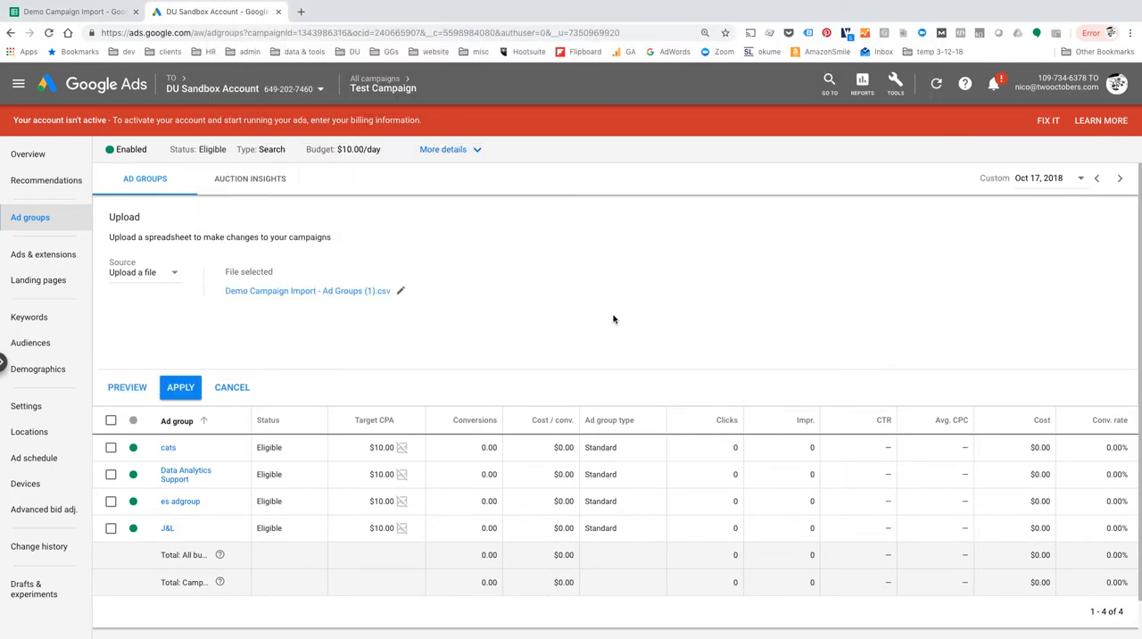
{"action": "left_click", "coordinate": [181, 388]}
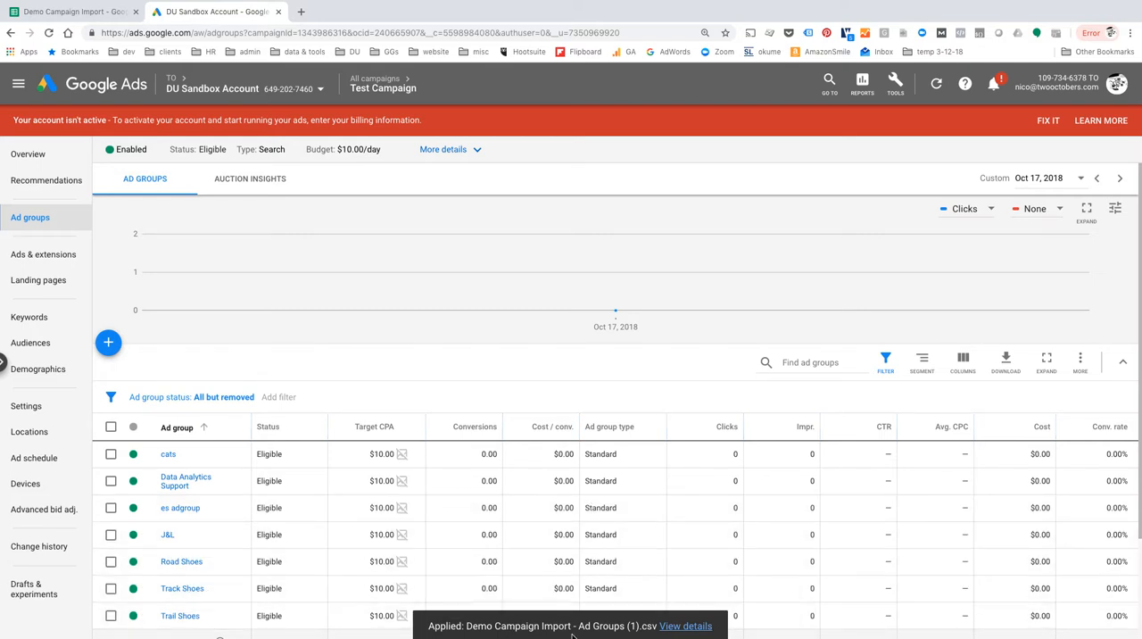
Review the details of the applied ad groups upload, and return to the account overview.
{"action": "left_click", "coordinate": [684, 626]}
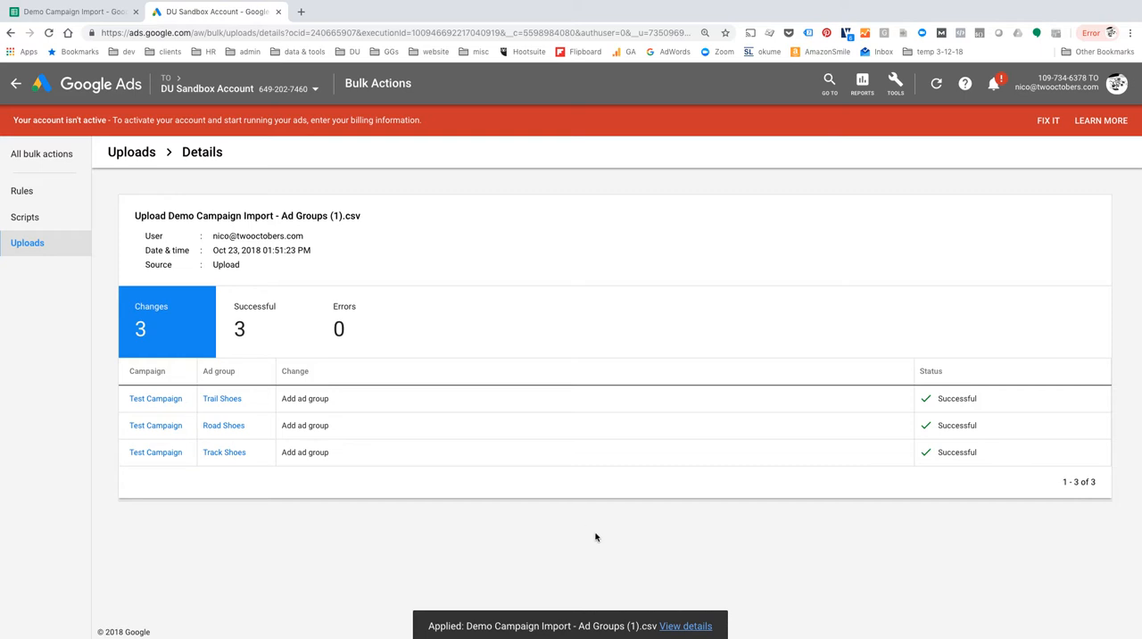
{"action": "left_click", "coordinate": [16, 83]}
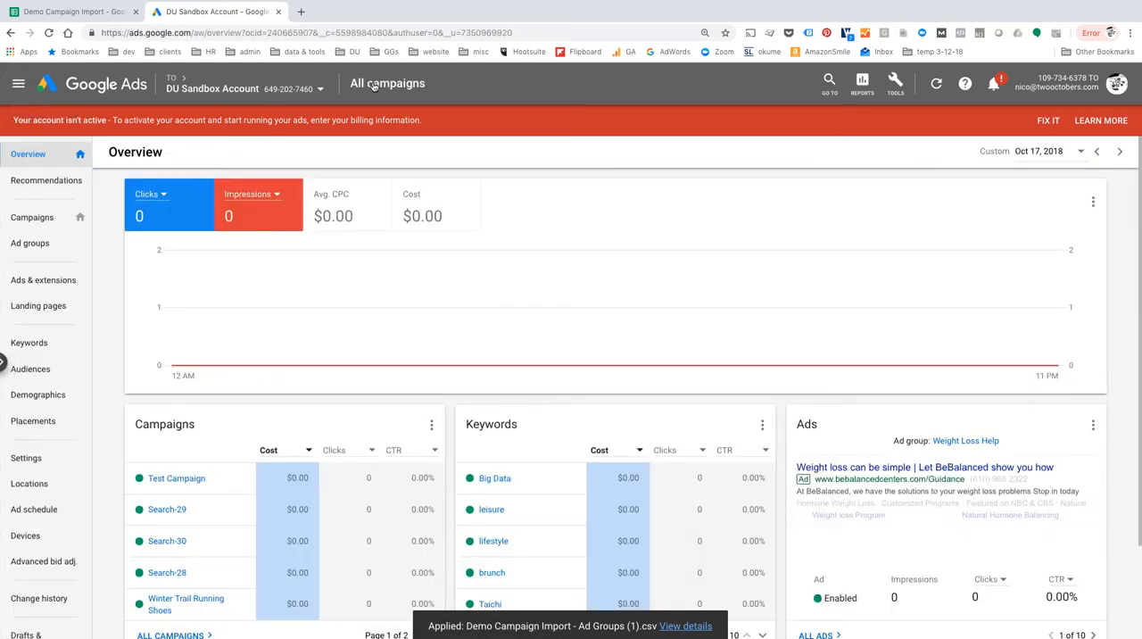
Start a spreadsheet upload for Test Campaign's keywords, with Upload a file as the source.
{"action": "left_click", "coordinate": [43, 219]}
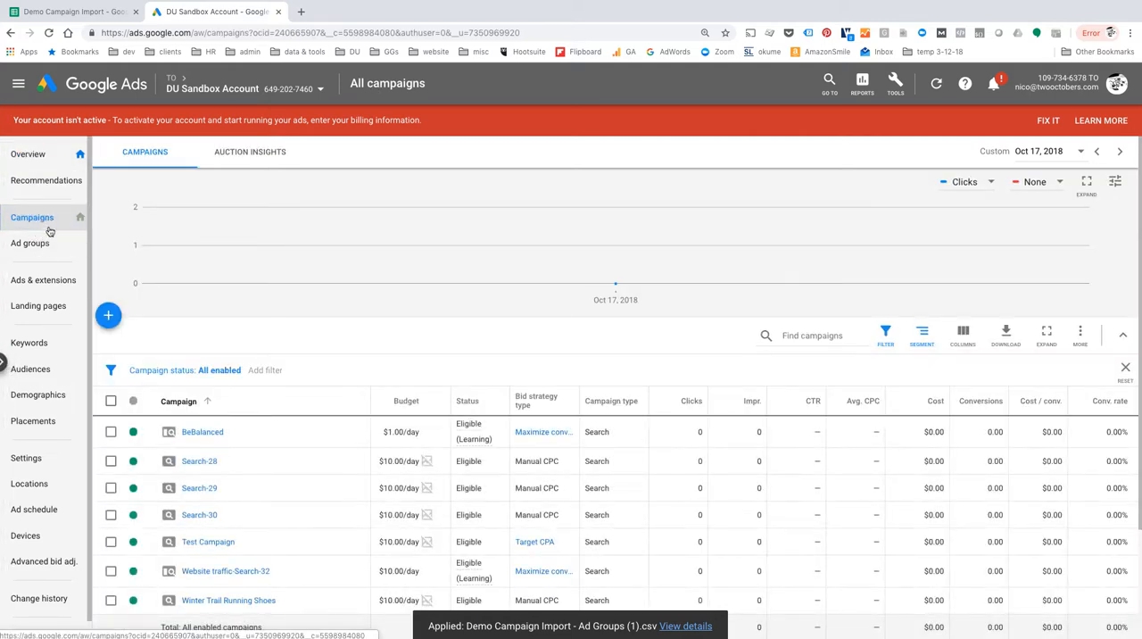
{"action": "left_click", "coordinate": [229, 542]}
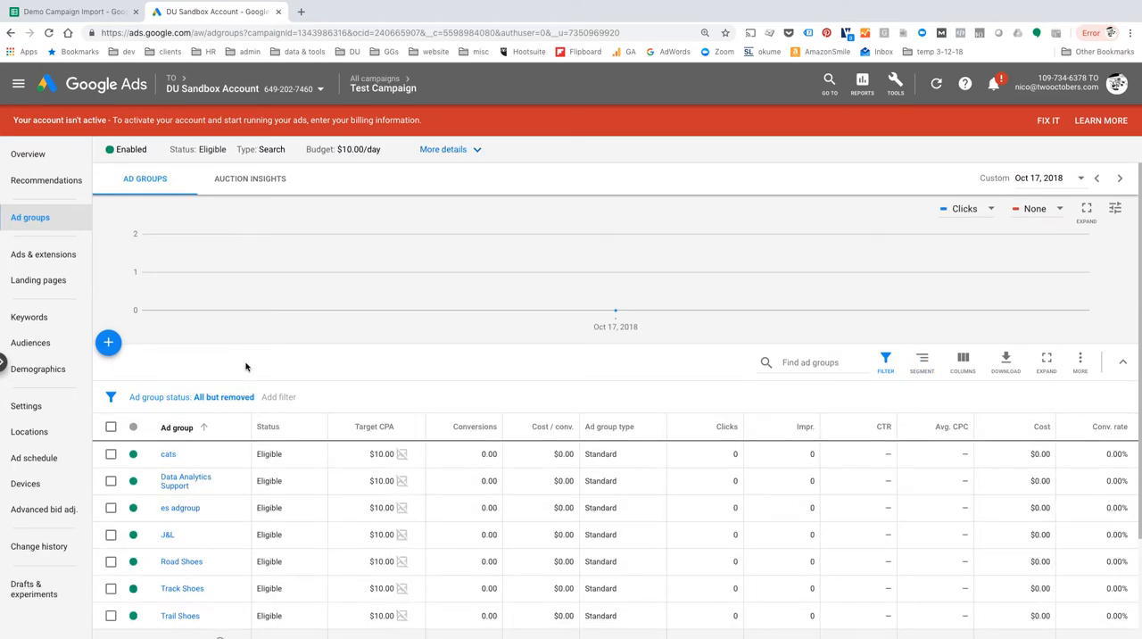
{"action": "left_click", "coordinate": [30, 318]}
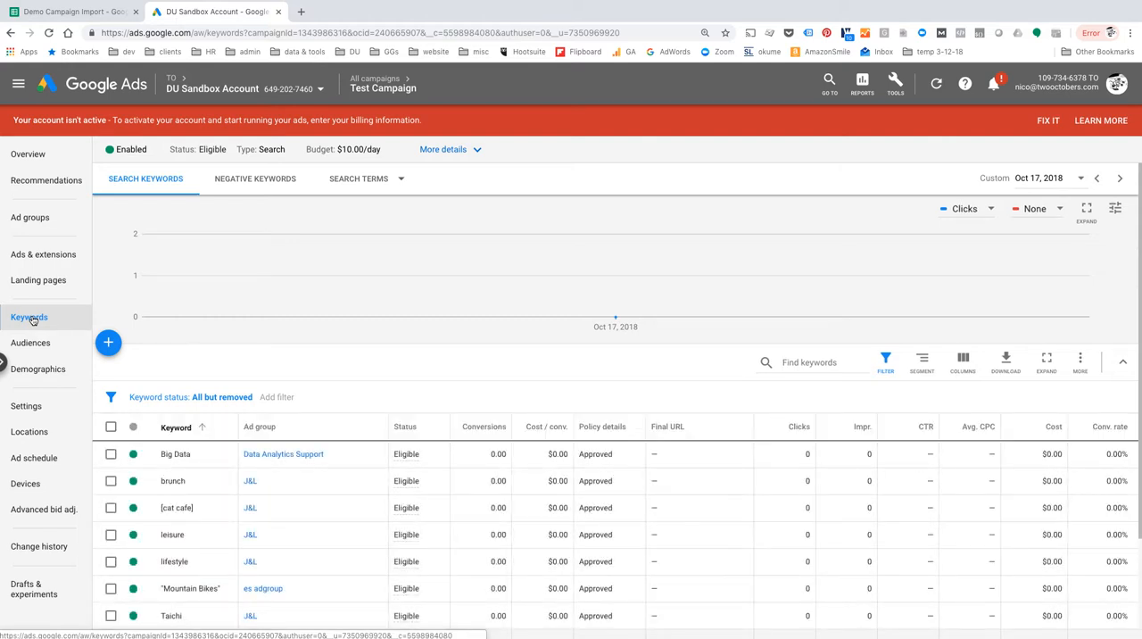
{"action": "left_click", "coordinate": [1084, 363]}
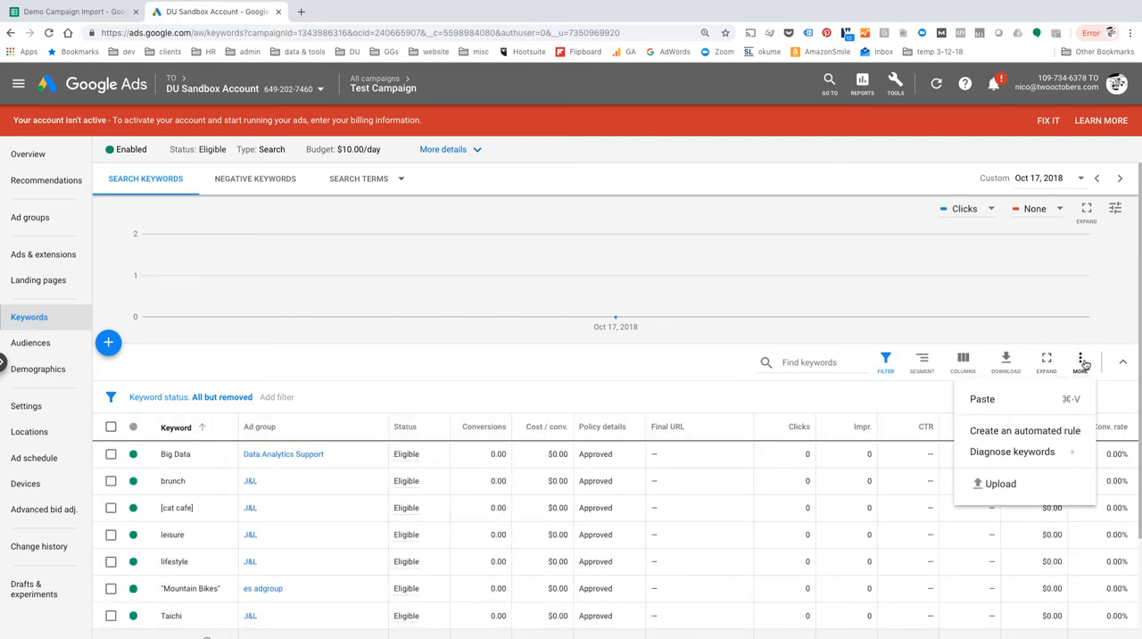
{"action": "left_click", "coordinate": [1006, 489]}
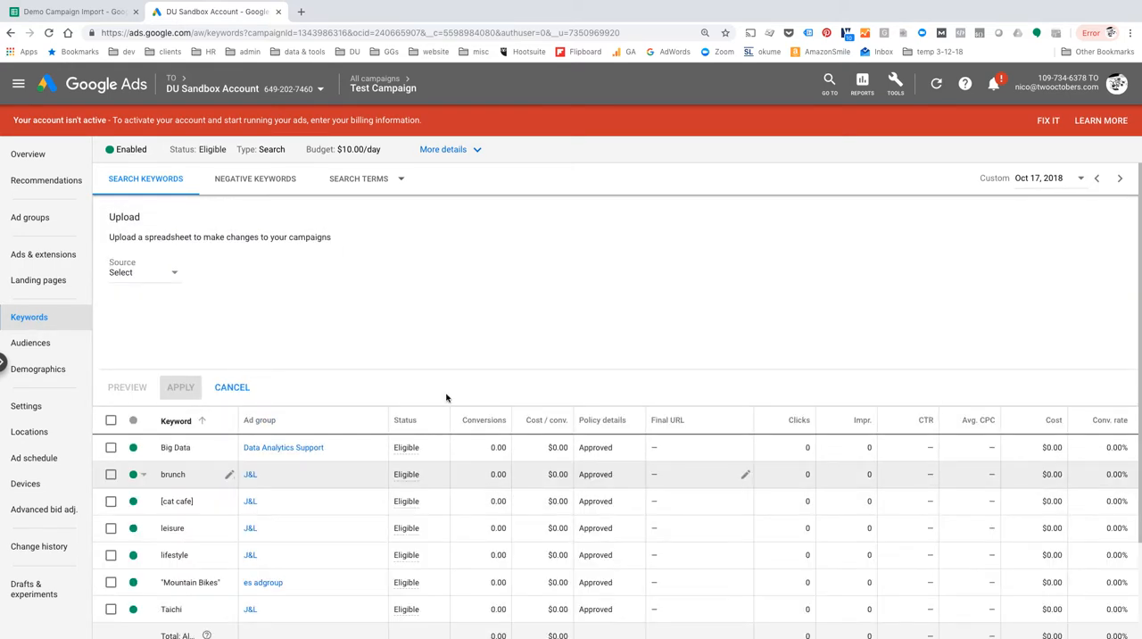
{"action": "left_click", "coordinate": [149, 282]}
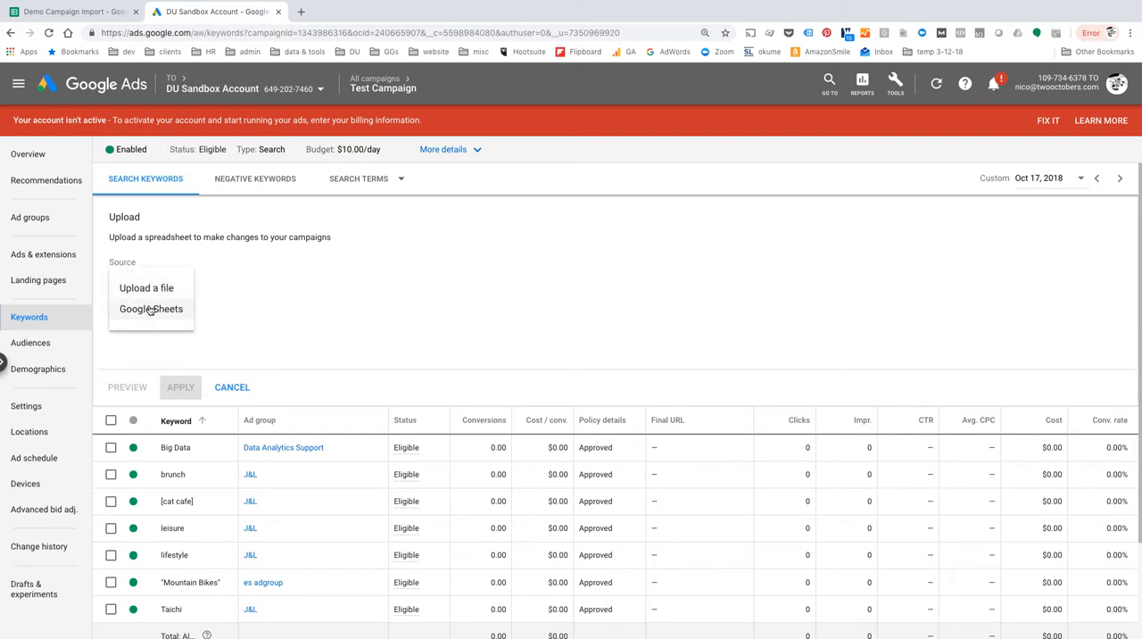
{"action": "left_click", "coordinate": [149, 290]}
Choose Demo Campaign Import - Keywords (1).csv from Downloads, apply its changes, and look through the campaign's keyword list.
{"action": "left_click", "coordinate": [254, 299]}
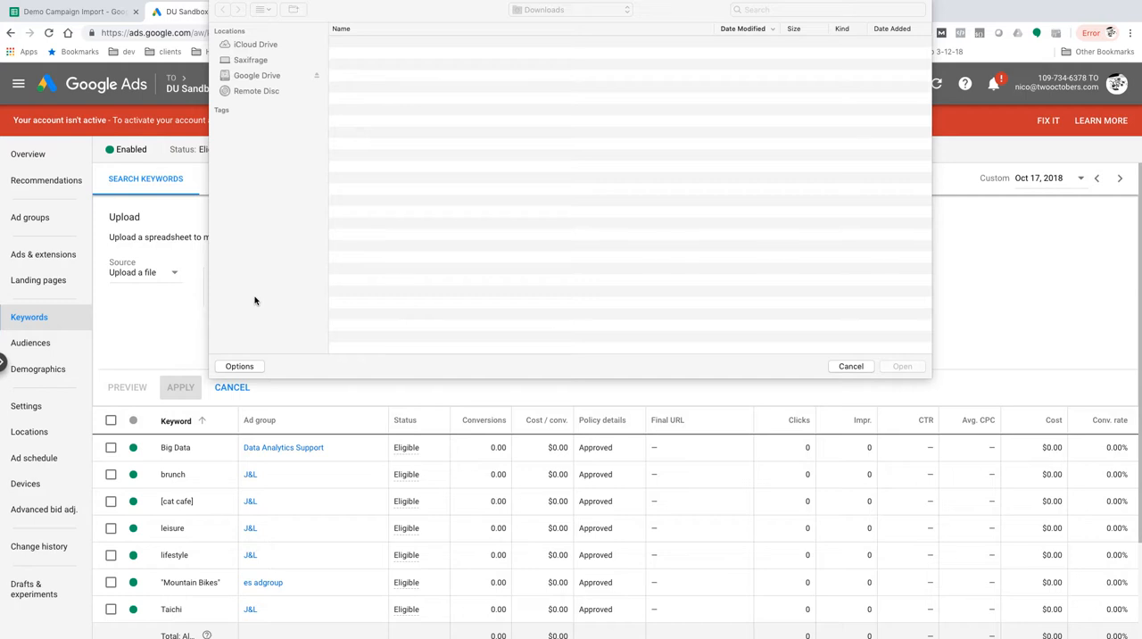
{"action": "left_click", "coordinate": [429, 54]}
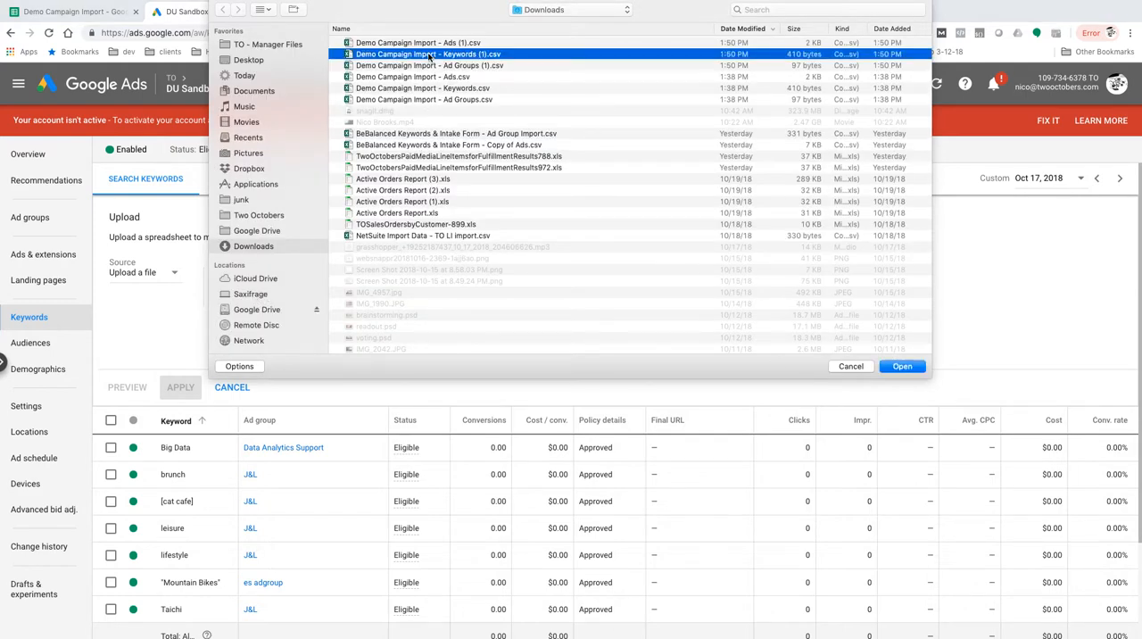
{"action": "left_click", "coordinate": [906, 367]}
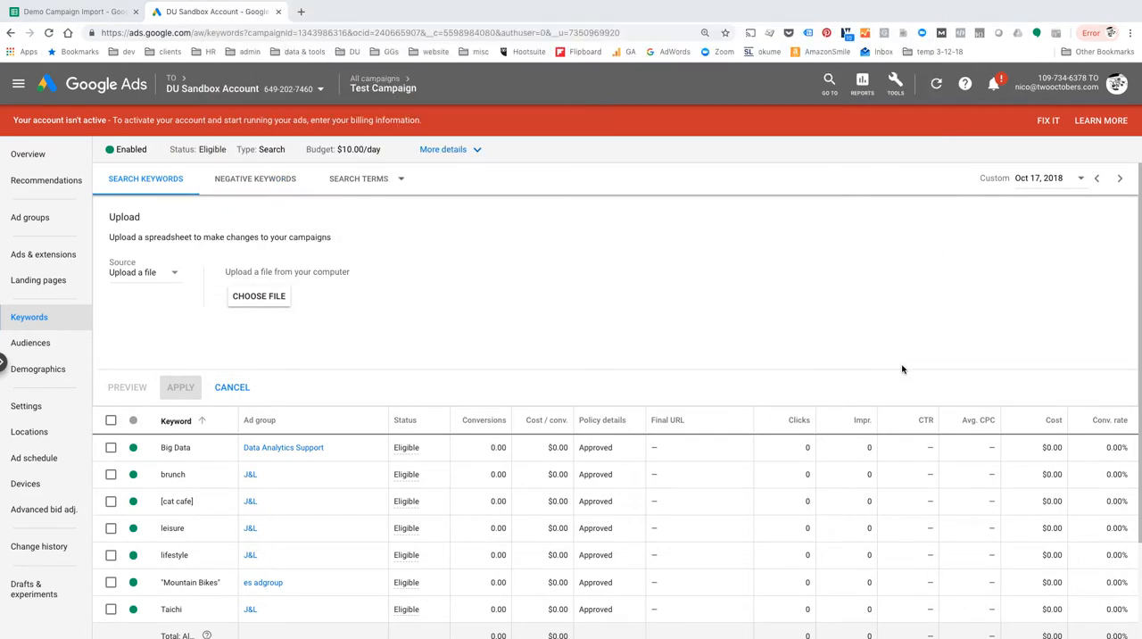
{"action": "left_click", "coordinate": [181, 389]}
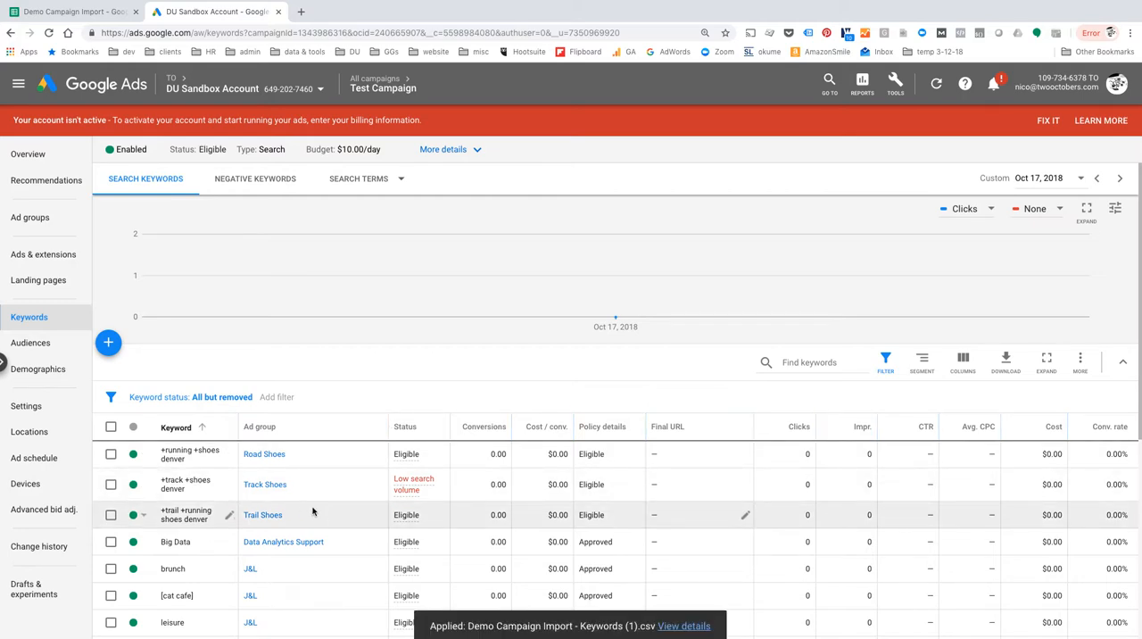
{"action": "scroll", "coordinate": [314, 510], "scroll_direction": "down", "scroll_amount": 5}
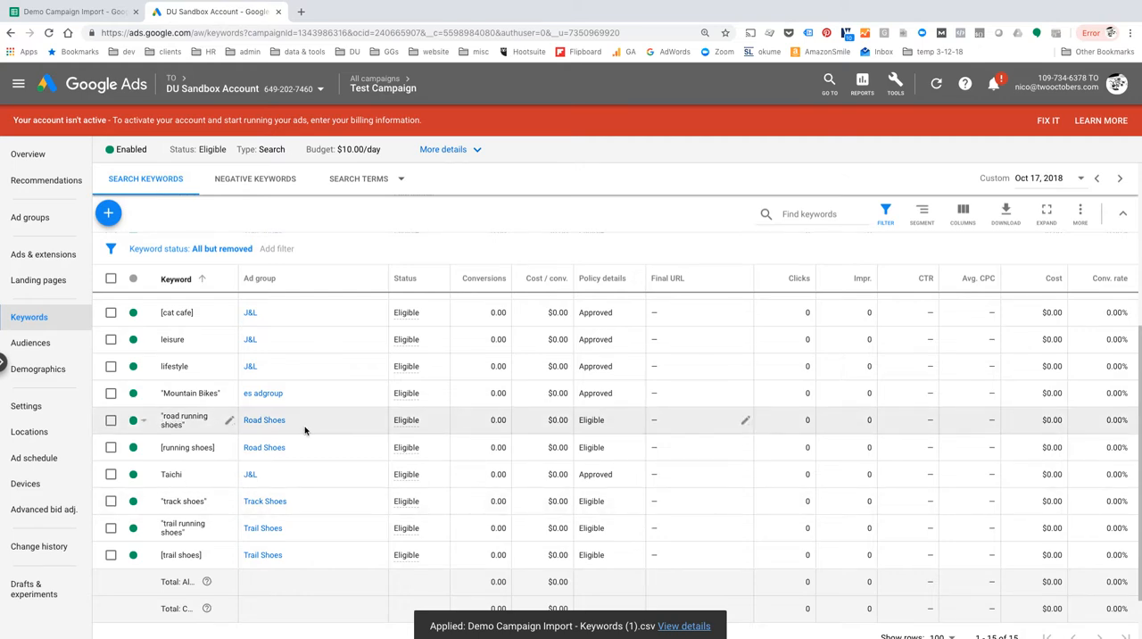
{"action": "scroll", "coordinate": [305, 430], "scroll_direction": "up", "scroll_amount": 5}
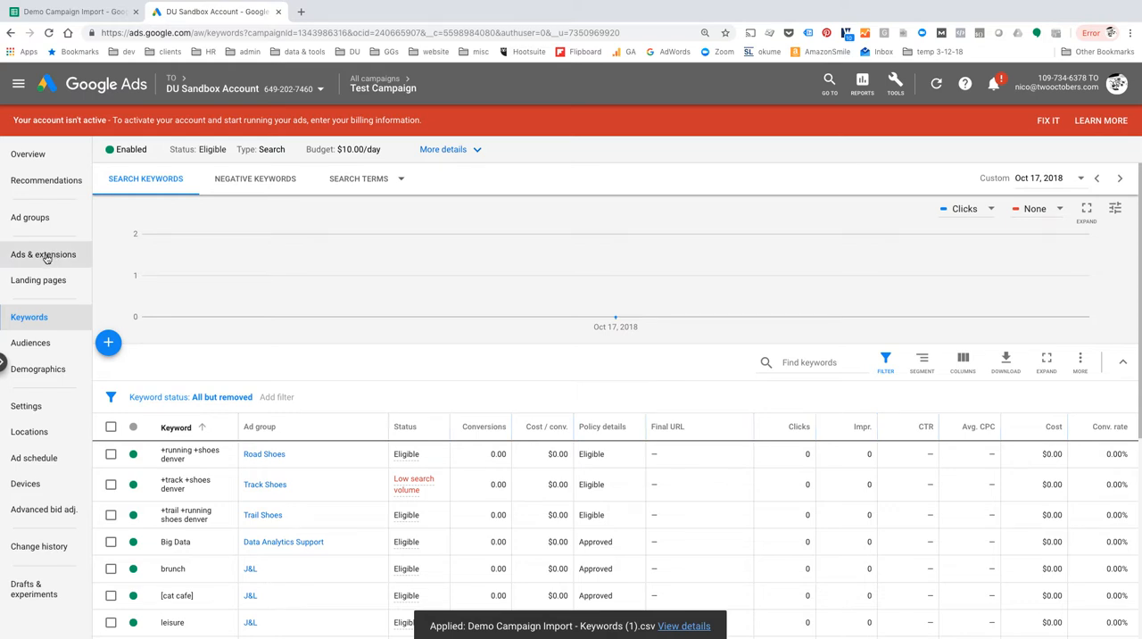
Start a spreadsheet upload for Test Campaign's ads, with Upload a file as the source.
{"action": "left_click", "coordinate": [45, 258]}
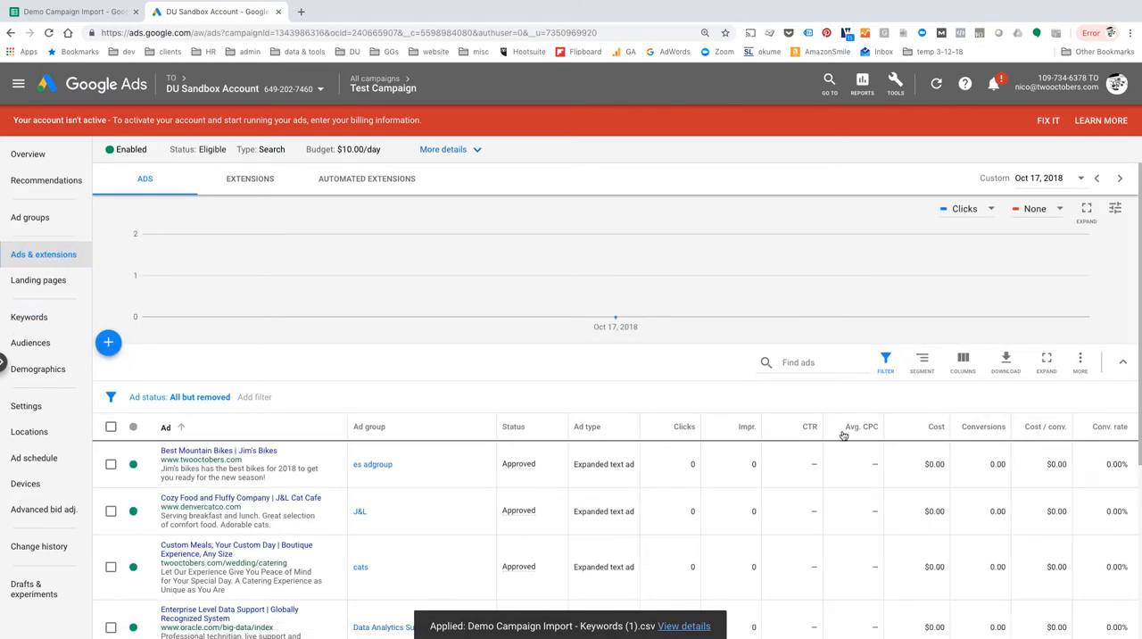
{"action": "left_click", "coordinate": [1081, 359]}
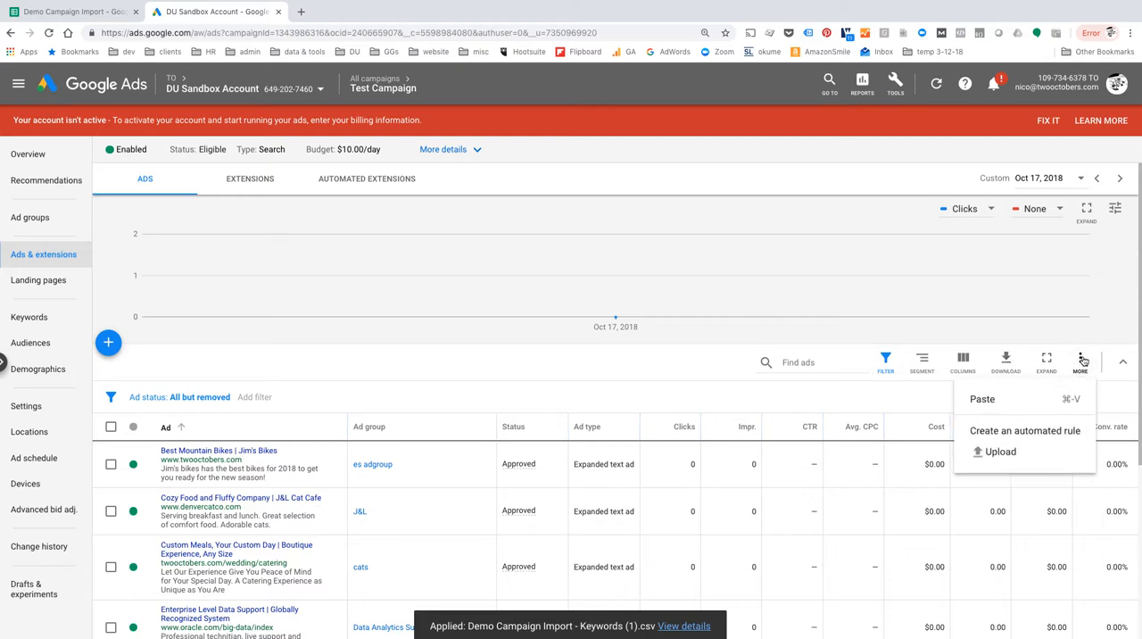
{"action": "left_click", "coordinate": [999, 453]}
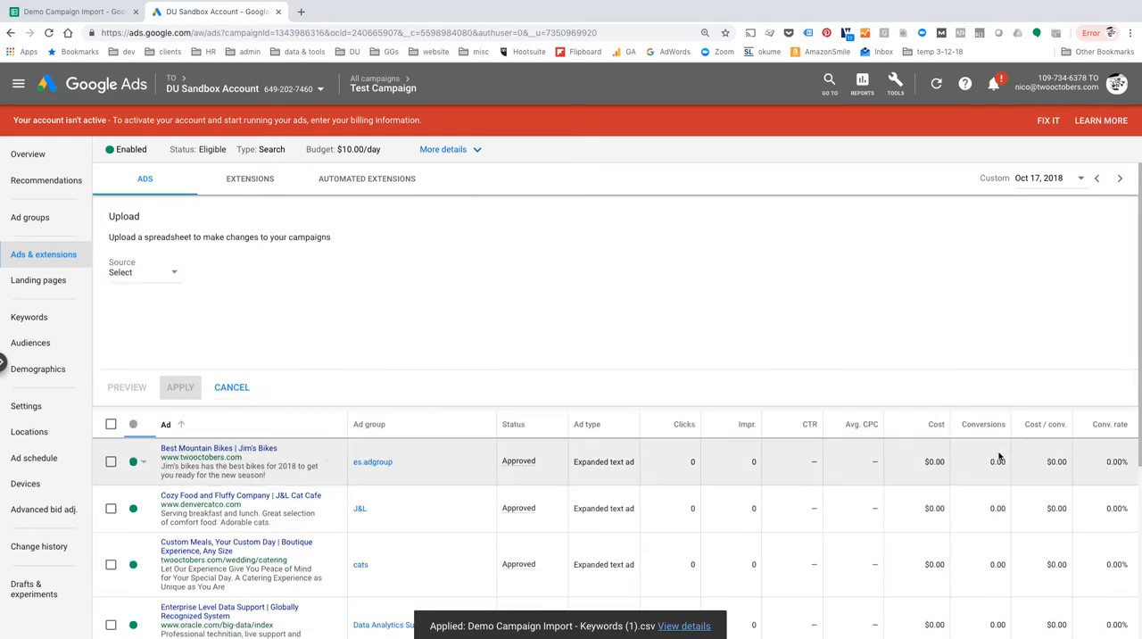
{"action": "left_click", "coordinate": [166, 273]}
{"action": "left_click", "coordinate": [156, 290]}
Choose Demo Campaign Import - Ads (1).csv from Downloads, apply its changes, and look through the campaign's ads list.
{"action": "left_click", "coordinate": [259, 297]}
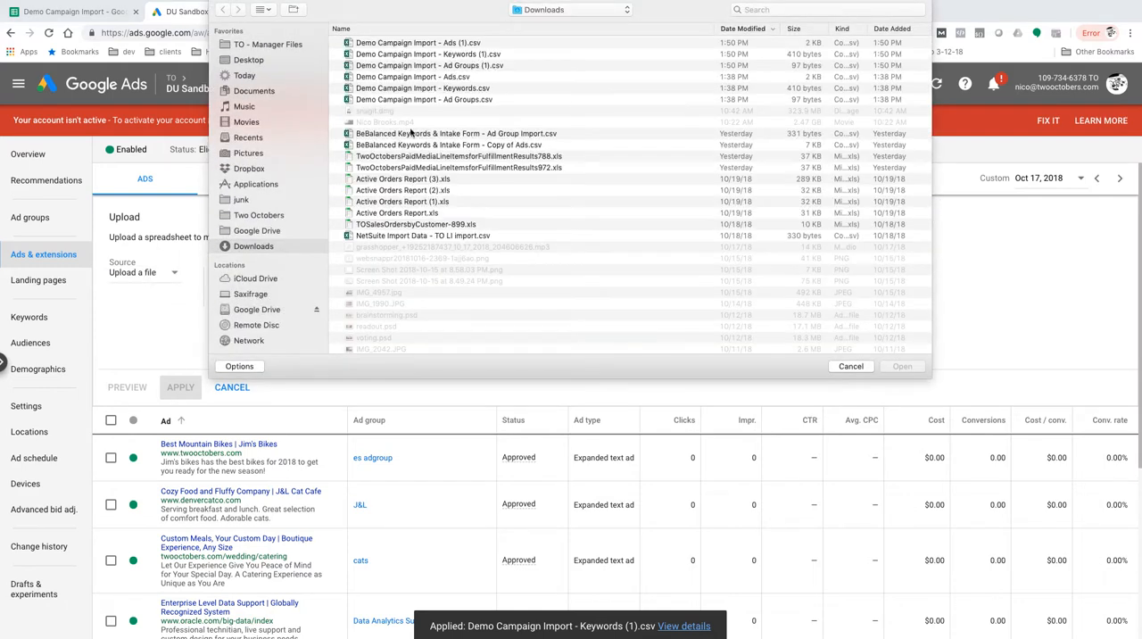
{"action": "left_click", "coordinate": [418, 43]}
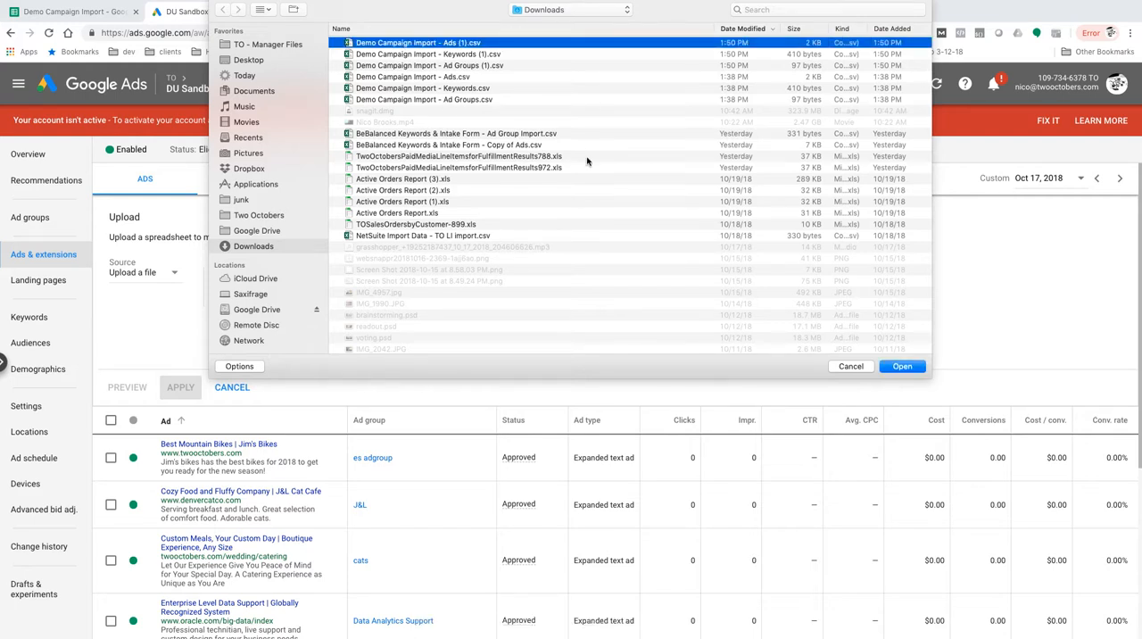
{"action": "left_click", "coordinate": [900, 366]}
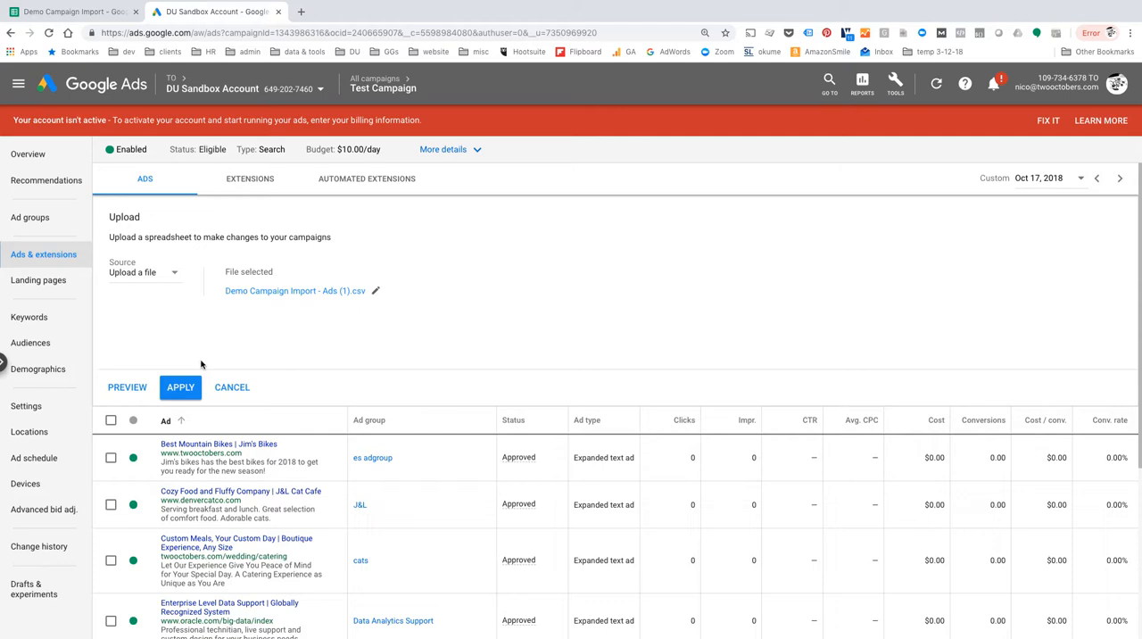
{"action": "left_click", "coordinate": [181, 389]}
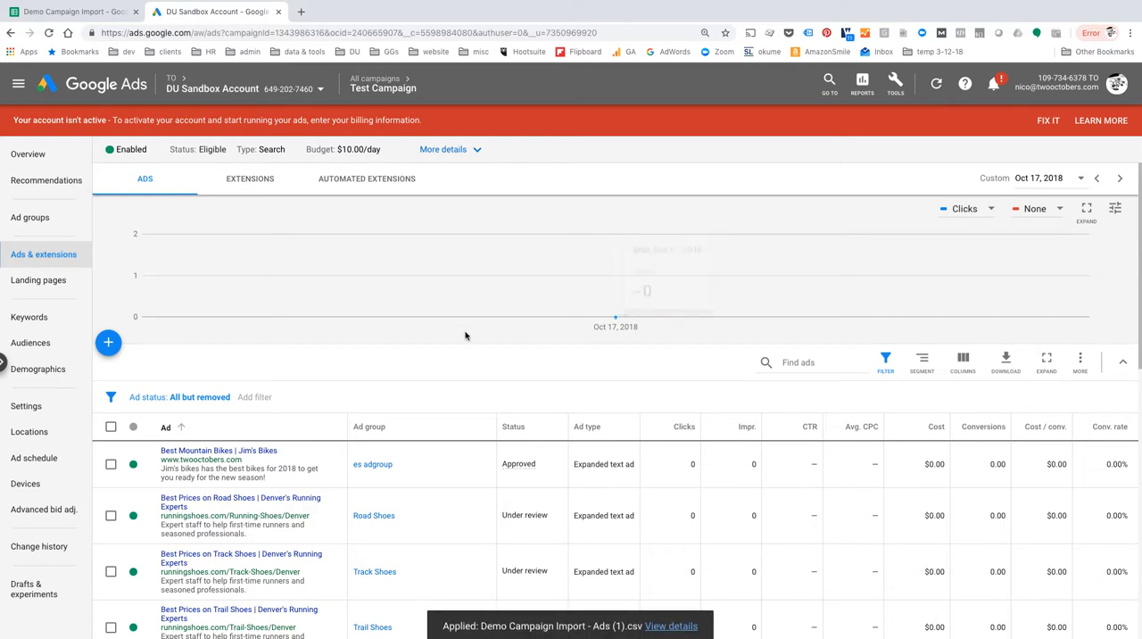
{"action": "scroll", "coordinate": [394, 499], "scroll_direction": "down", "scroll_amount": 2}
{"action": "scroll", "coordinate": [393, 500], "scroll_direction": "down", "scroll_amount": 2}
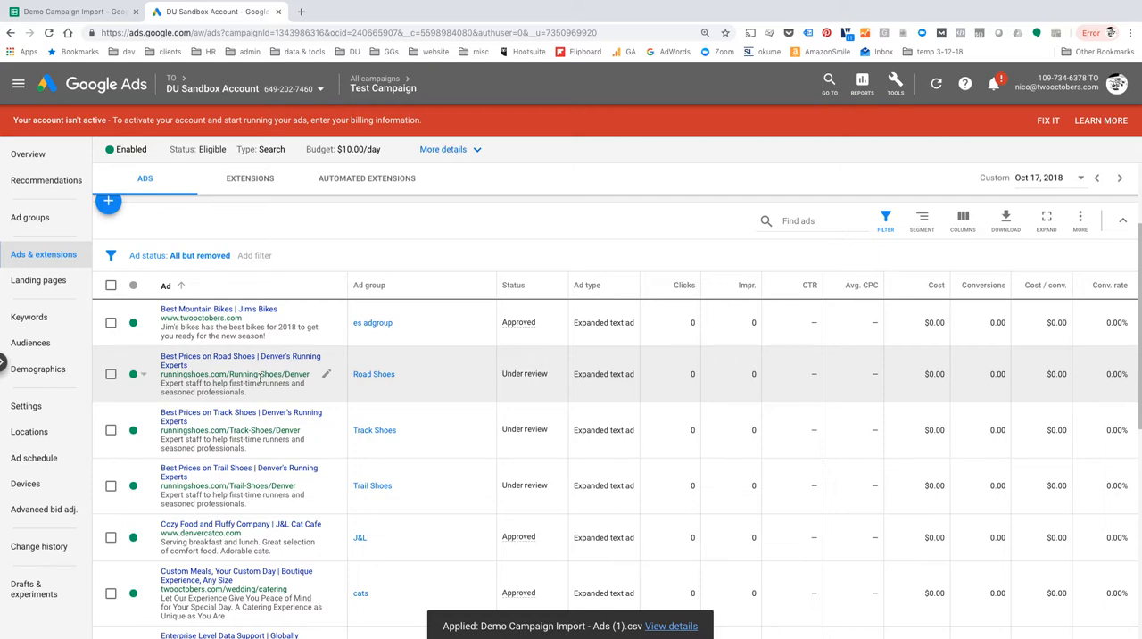
Review the change details of the applied ads upload, and return to the account overview.
{"action": "left_click", "coordinate": [669, 626]}
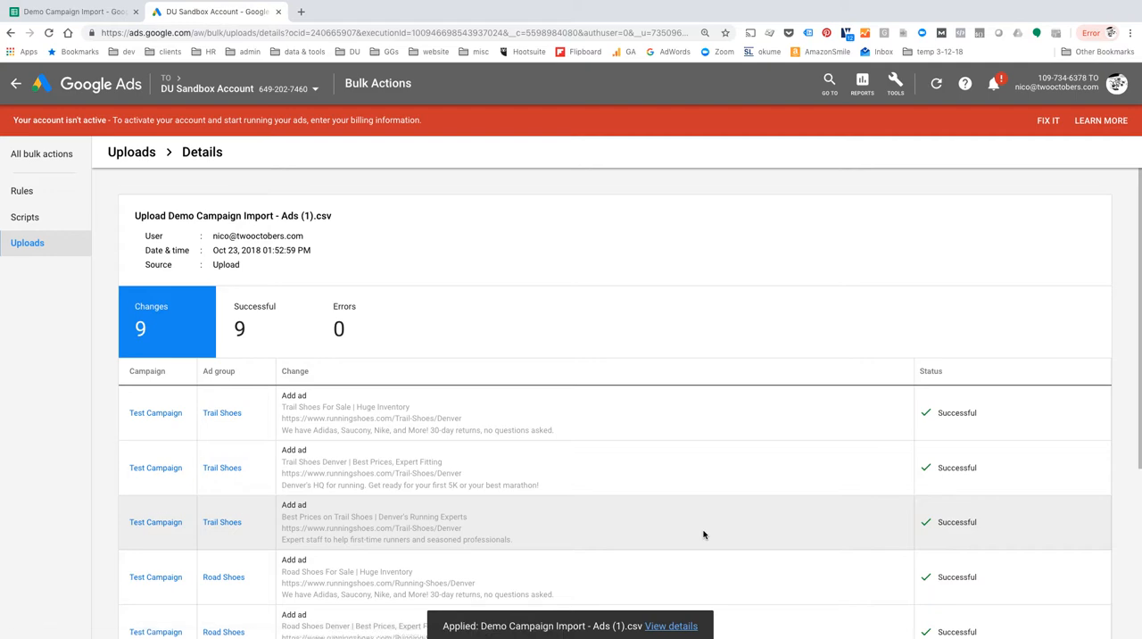
{"action": "scroll", "coordinate": [703, 535], "scroll_direction": "down", "scroll_amount": 5}
{"action": "scroll", "coordinate": [703, 534], "scroll_direction": "up", "scroll_amount": 1}
{"action": "scroll", "coordinate": [703, 534], "scroll_direction": "down", "scroll_amount": 1}
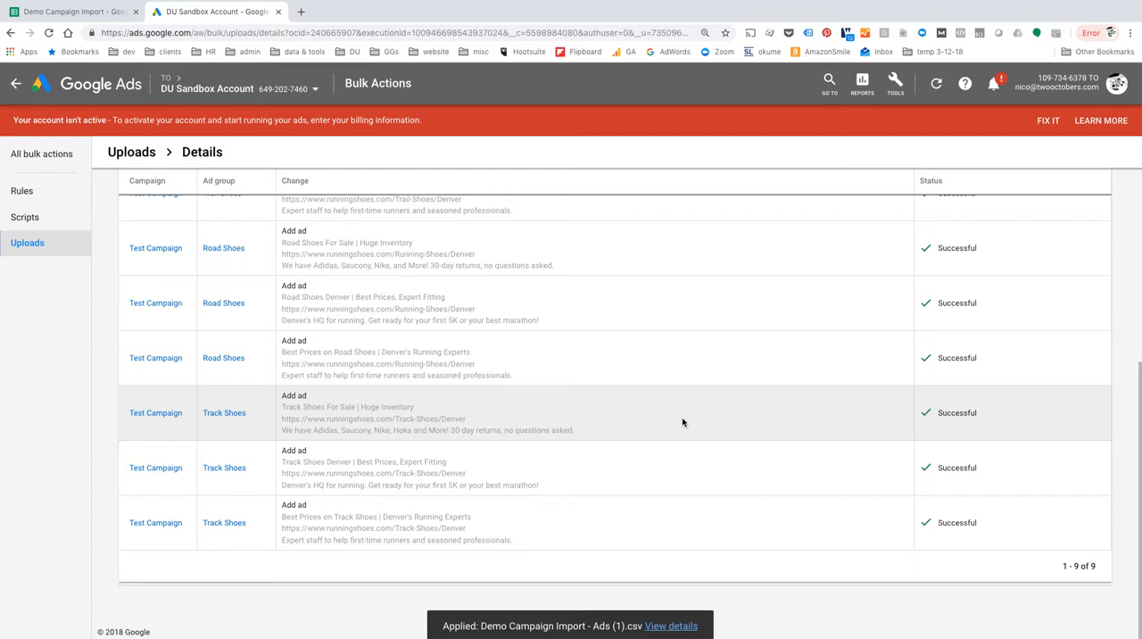
{"action": "scroll", "coordinate": [683, 426], "scroll_direction": "up", "scroll_amount": 1}
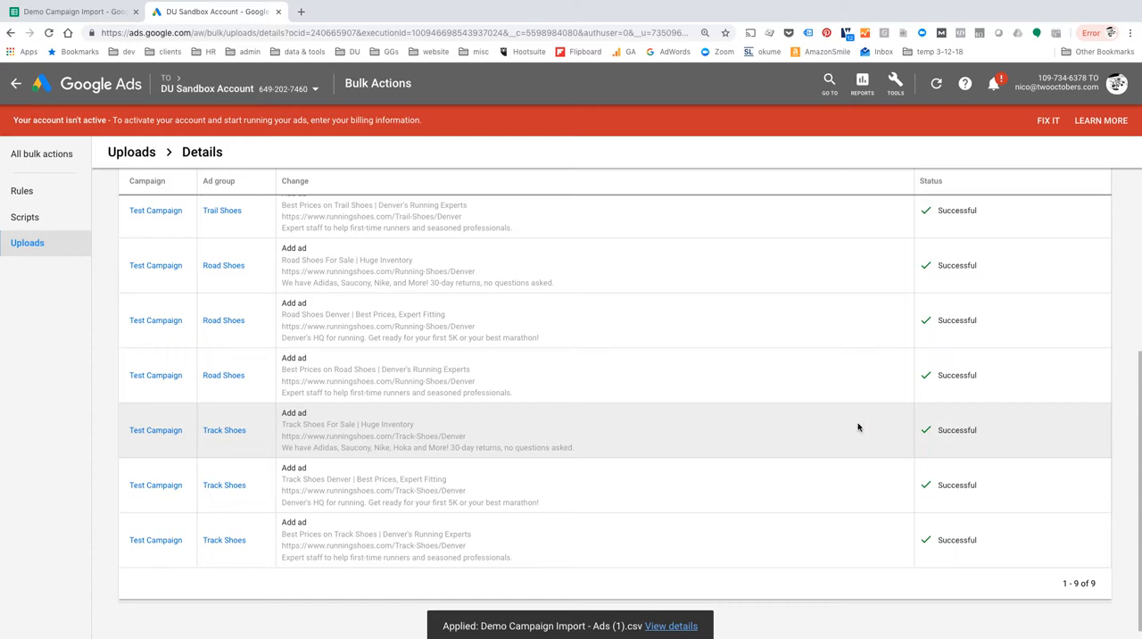
{"action": "scroll", "coordinate": [531, 451], "scroll_direction": "up", "scroll_amount": 5}
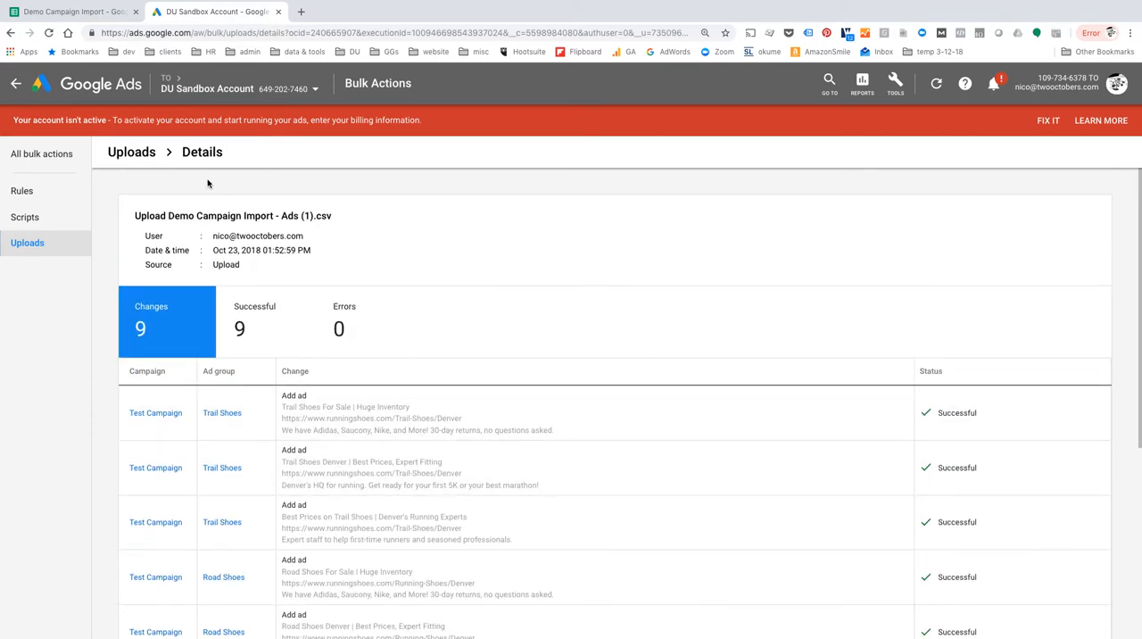
{"action": "left_click", "coordinate": [277, 93]}
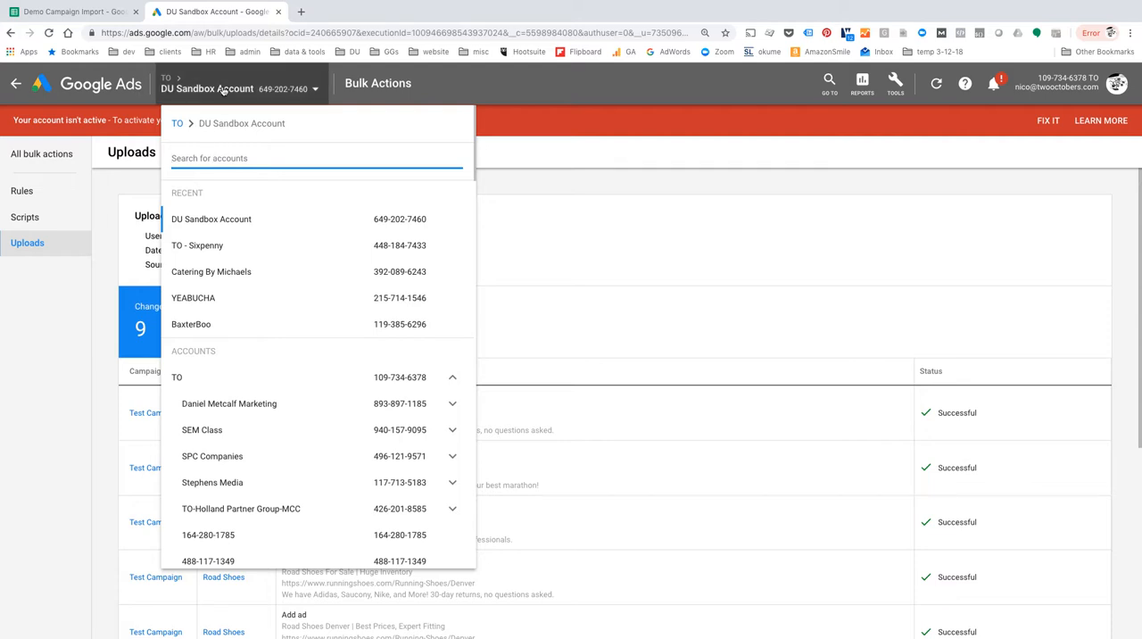
{"action": "left_click", "coordinate": [575, 91]}
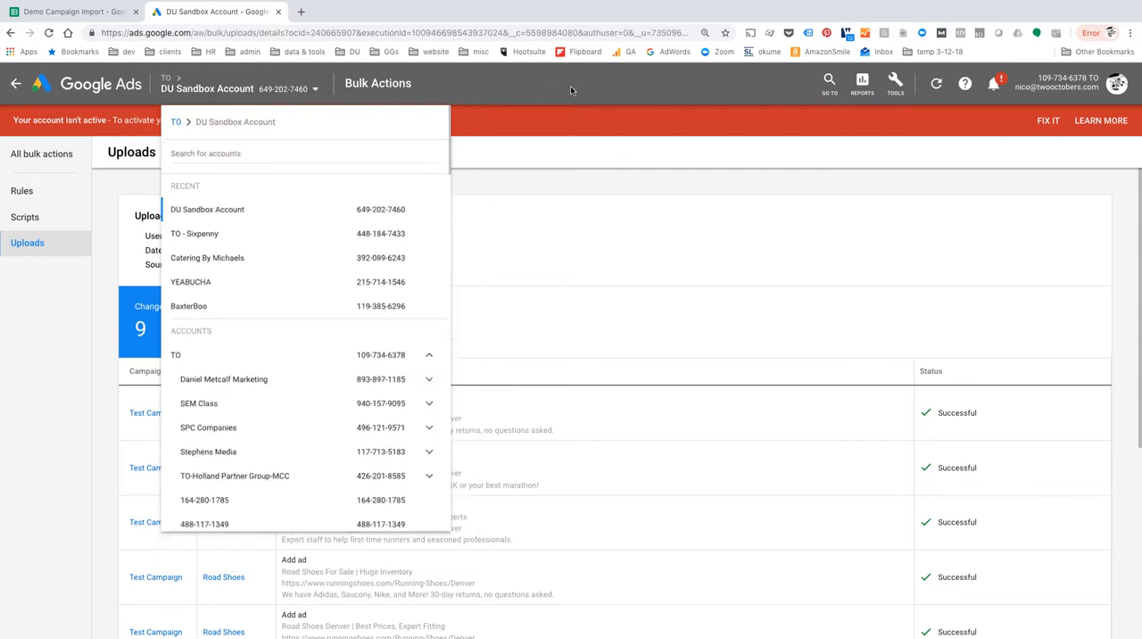
{"action": "left_click", "coordinate": [16, 85]}
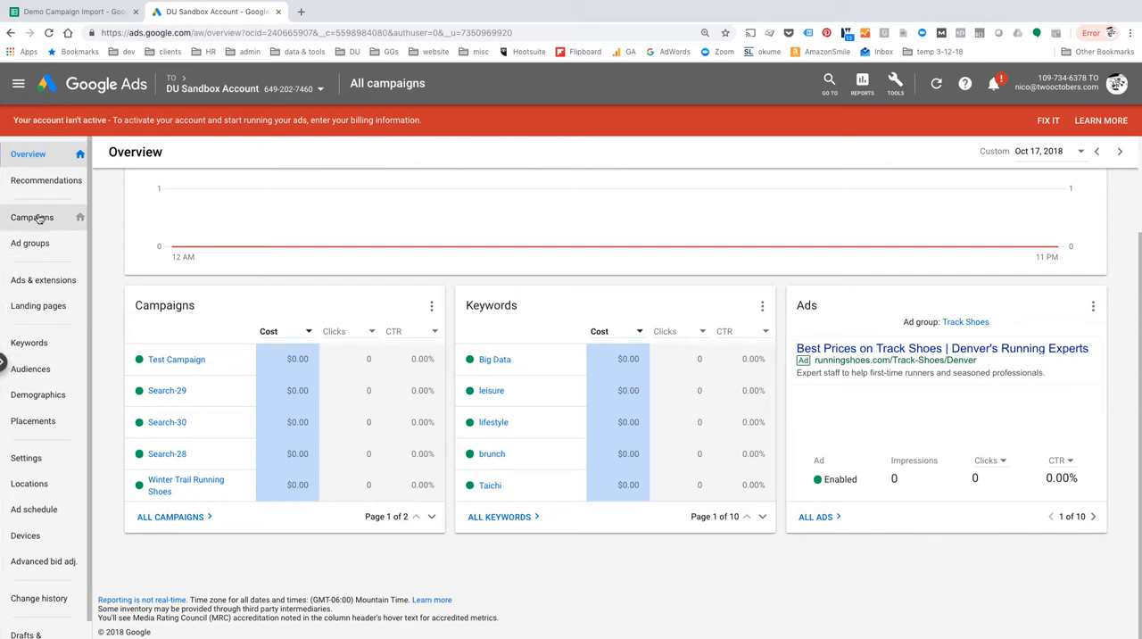
Examine Test Campaign's ad groups, checking the keywords and ads inside the Track Shoes ad group.
{"action": "left_click", "coordinate": [36, 217]}
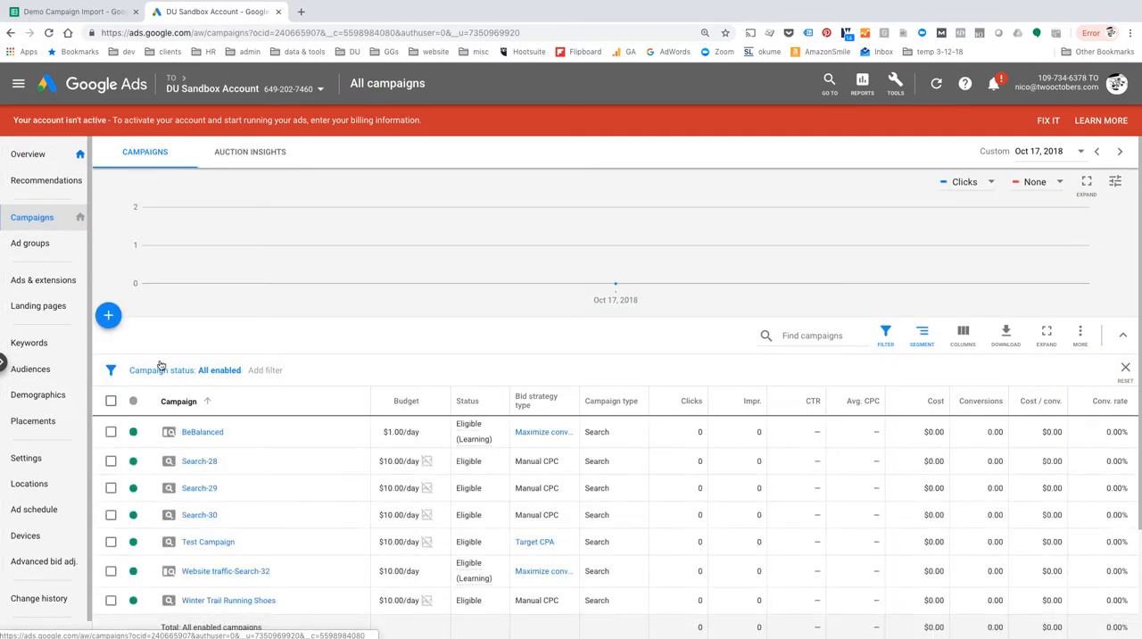
{"action": "left_click", "coordinate": [209, 542]}
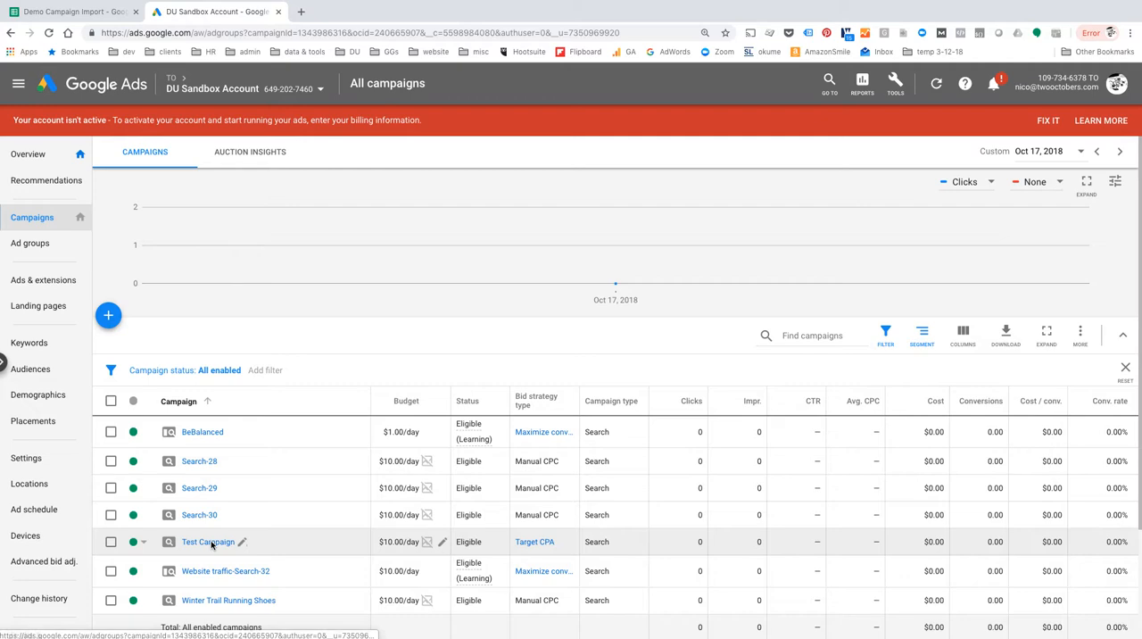
{"action": "scroll", "coordinate": [186, 549], "scroll_direction": "down", "scroll_amount": 2}
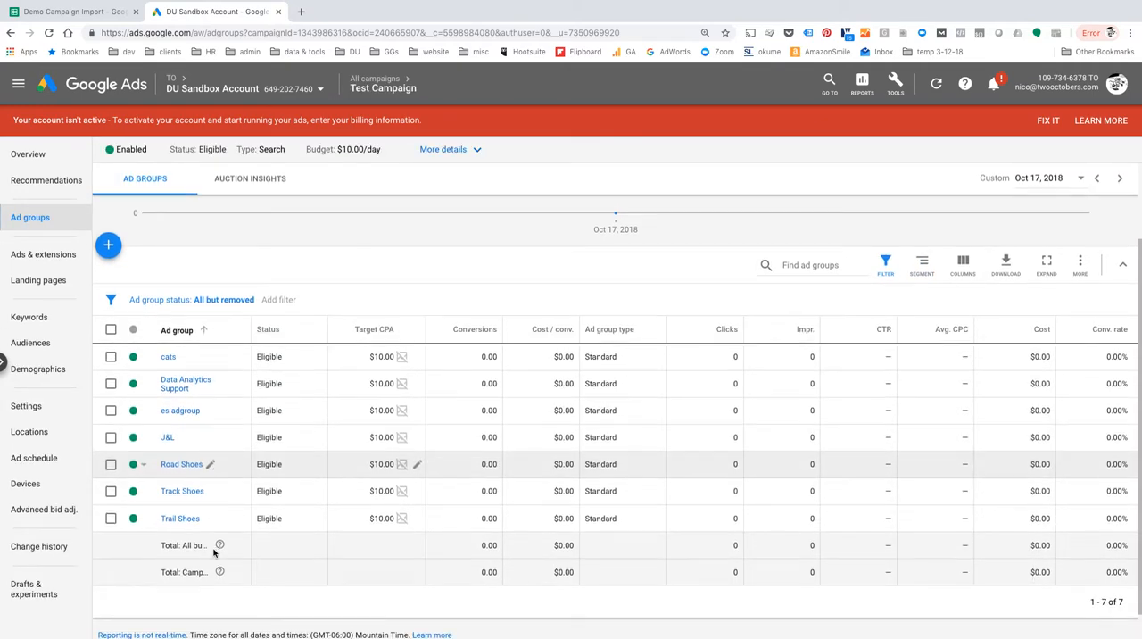
{"action": "scroll", "coordinate": [187, 489], "scroll_direction": "down", "scroll_amount": 1}
{"action": "left_click", "coordinate": [182, 484]}
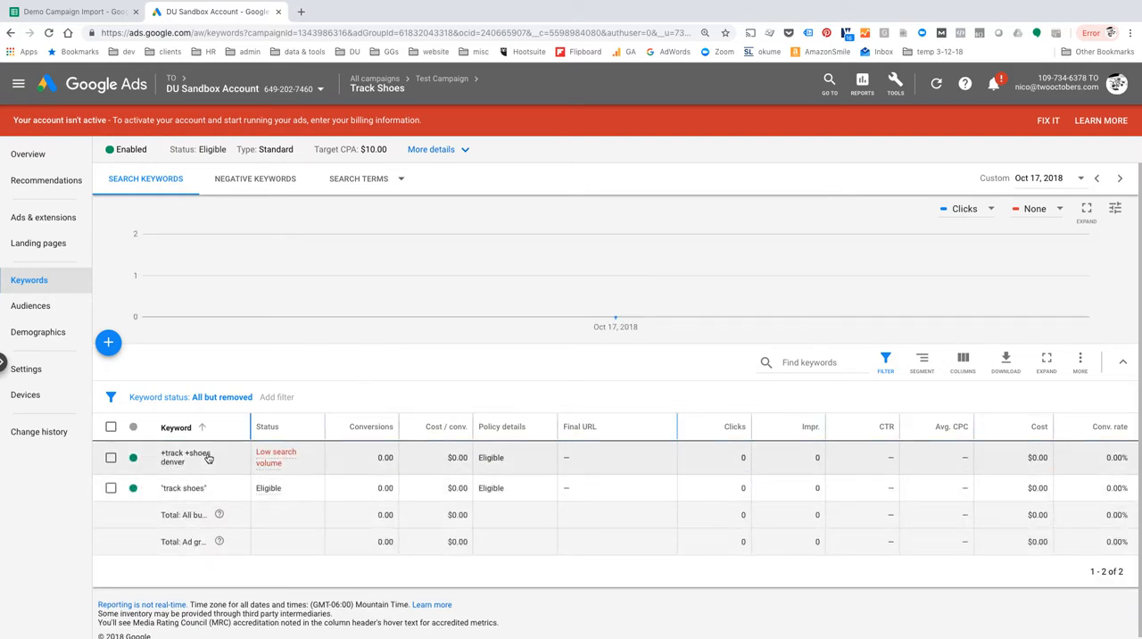
{"action": "left_click", "coordinate": [39, 222]}
{"action": "scroll", "coordinate": [341, 442], "scroll_direction": "down", "scroll_amount": 1}
{"action": "scroll", "coordinate": [341, 442], "scroll_direction": "down", "scroll_amount": 1}
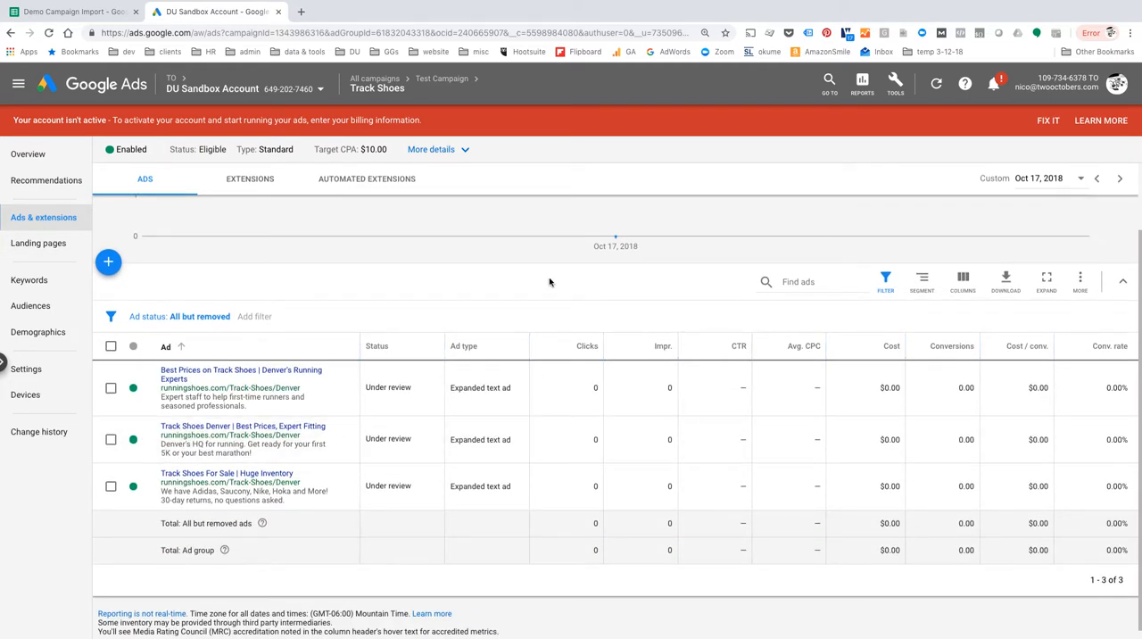